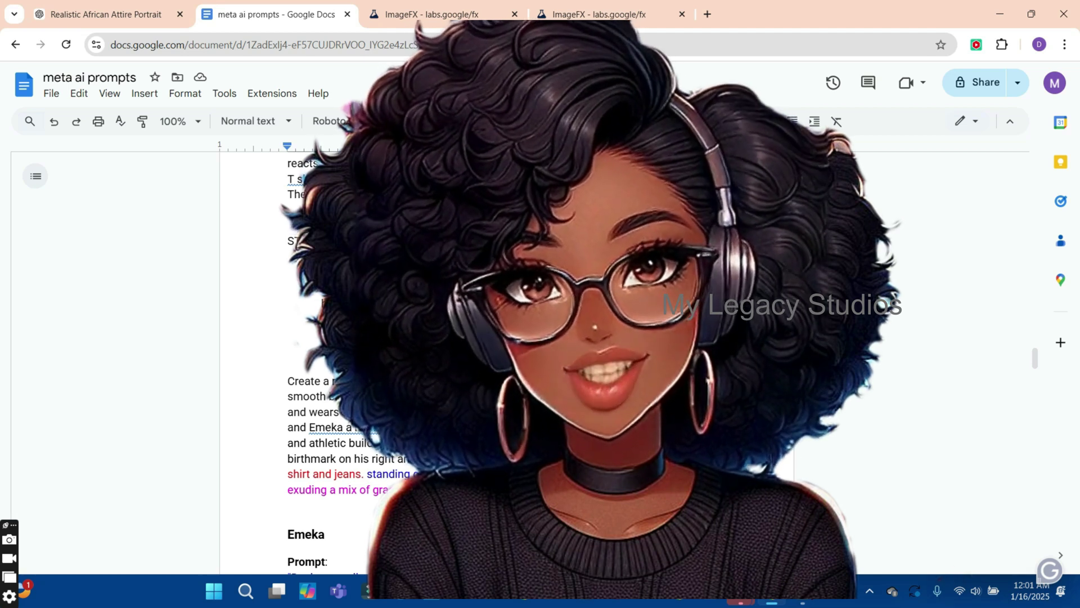
# Switch to the ChatGPT conversation and examine the twin story, its list of characters and the text prompt for each character.
pyautogui.hotkey('ctrl', 'shift', 'Tab')
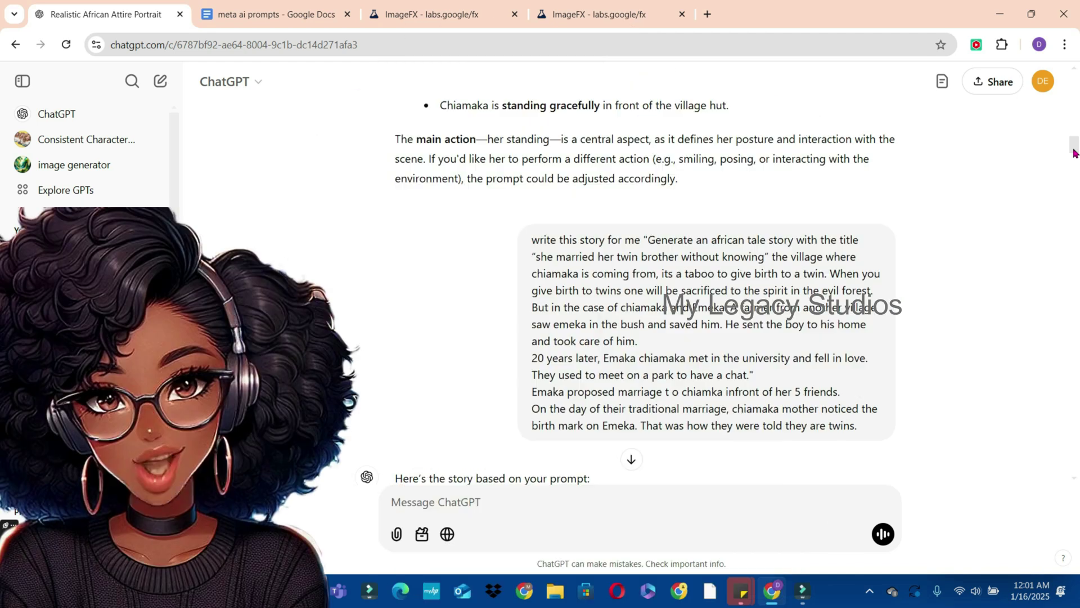
pyautogui.moveTo(1073, 152); pyautogui.dragTo(1078, 200)
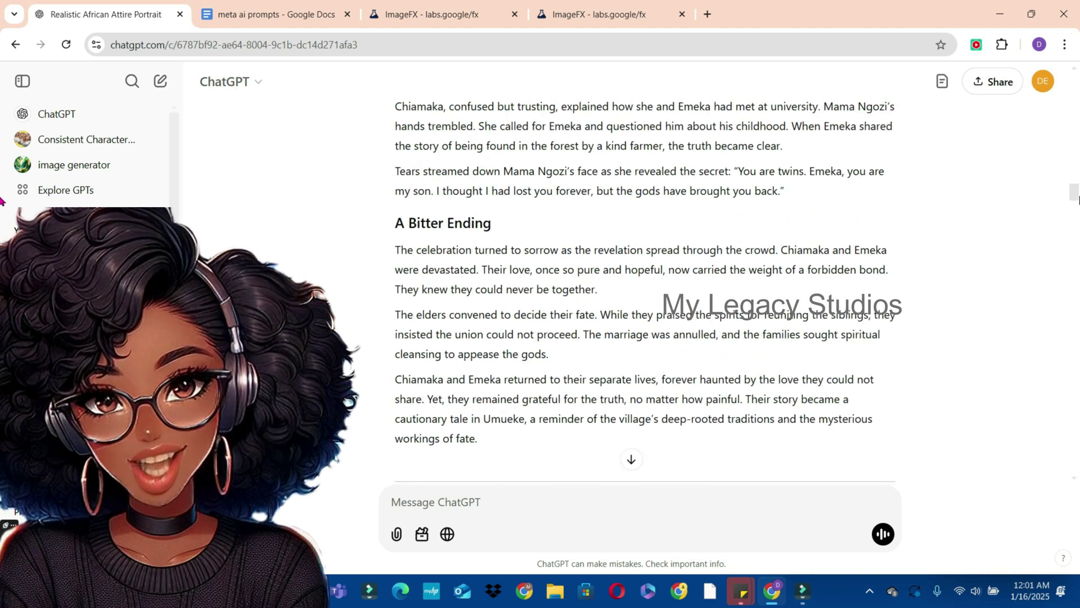
pyautogui.moveTo(1078, 200); pyautogui.dragTo(1072, 270)
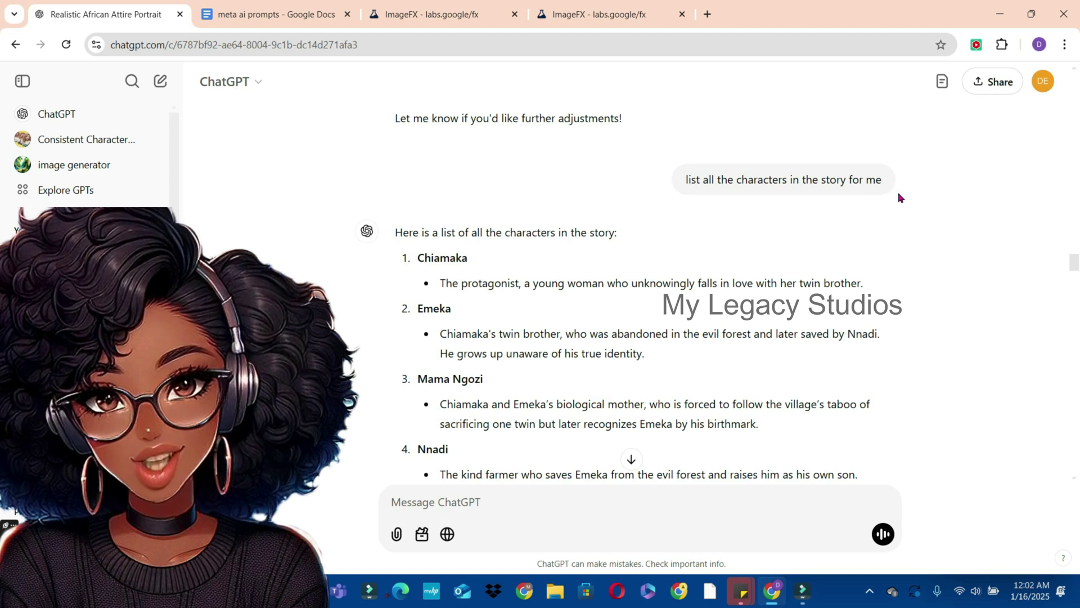
pyautogui.moveTo(1076, 267)
pyautogui.mouseDown()
pyautogui.moveTo(1076, 292)
pyautogui.moveTo(1075, 279)
pyautogui.mouseUp()
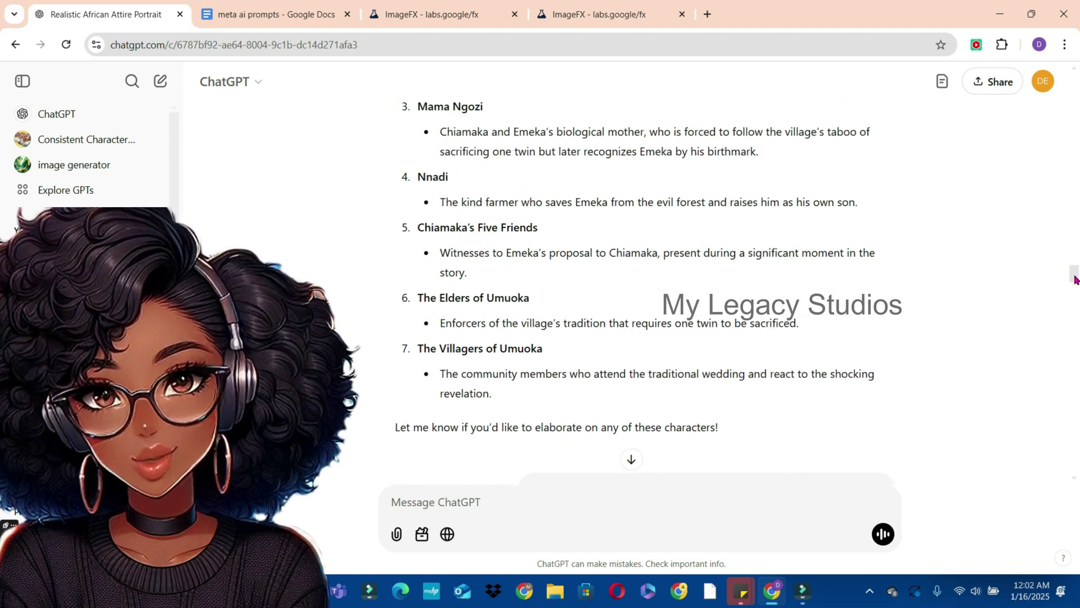
pyautogui.moveTo(1075, 279); pyautogui.dragTo(1075, 275)
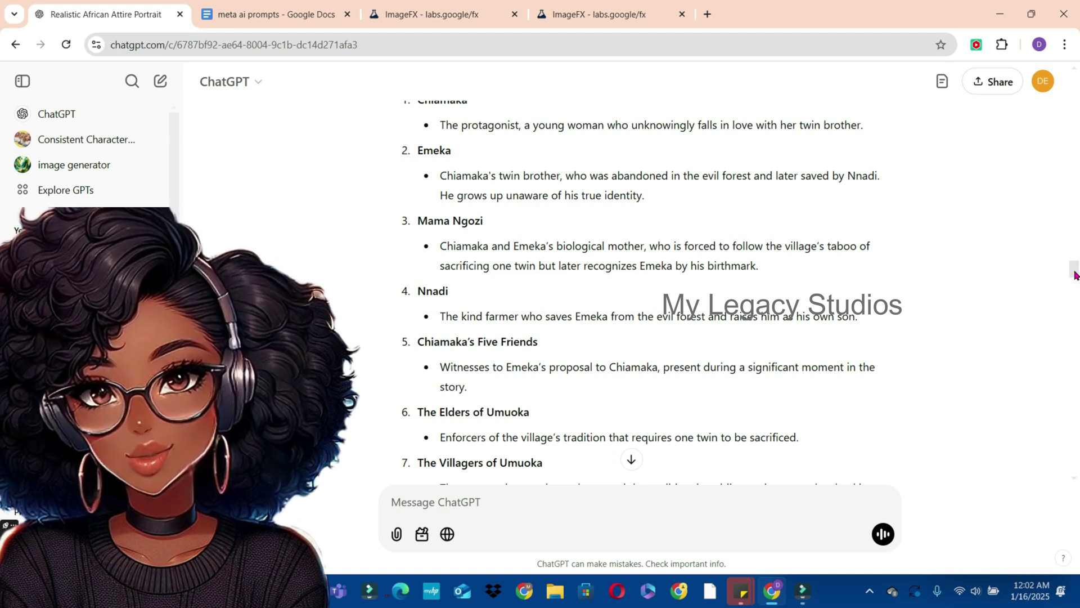
pyautogui.moveTo(1075, 276); pyautogui.dragTo(1075, 289)
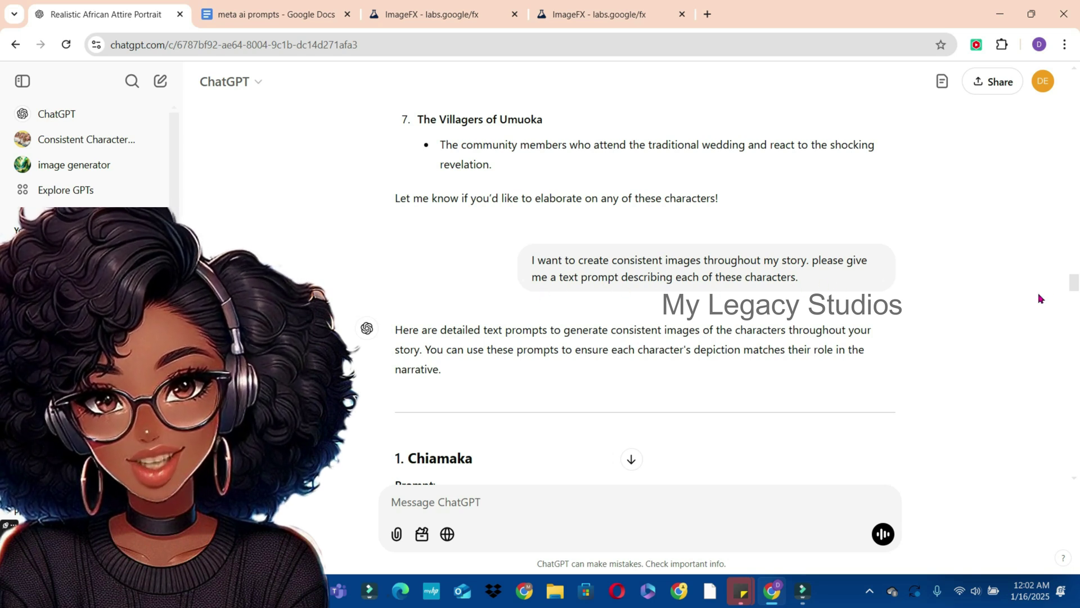
pyautogui.moveTo(1075, 283); pyautogui.dragTo(1063, 298)
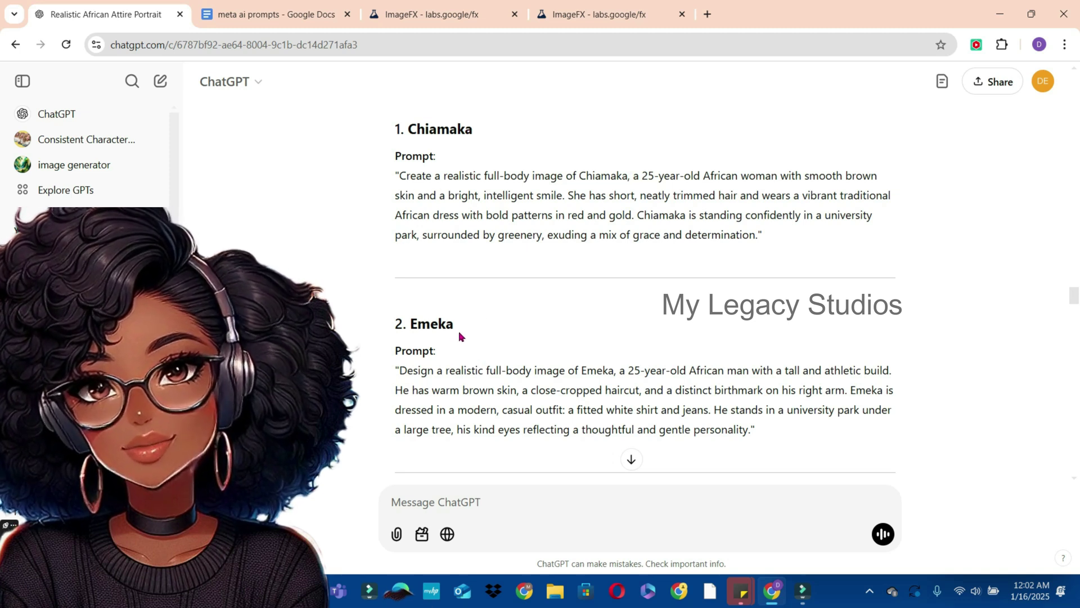
pyautogui.scroll(7, 1077, 290)
pyautogui.scroll(-6, 1077, 292)
pyautogui.moveTo(1078, 293); pyautogui.dragTo(1077, 337)
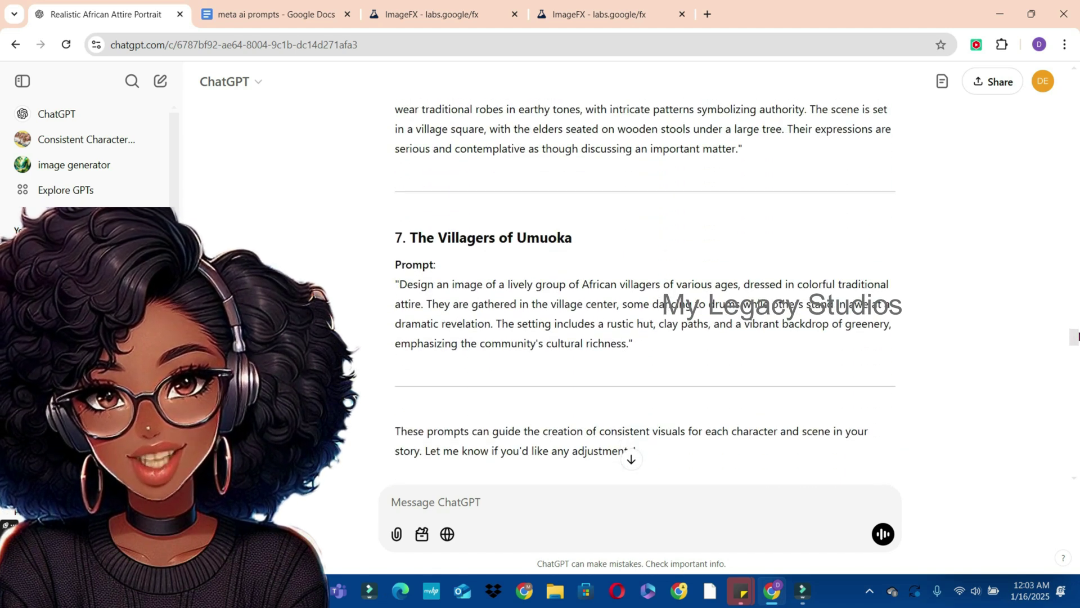
pyautogui.moveTo(1078, 337); pyautogui.dragTo(1076, 328)
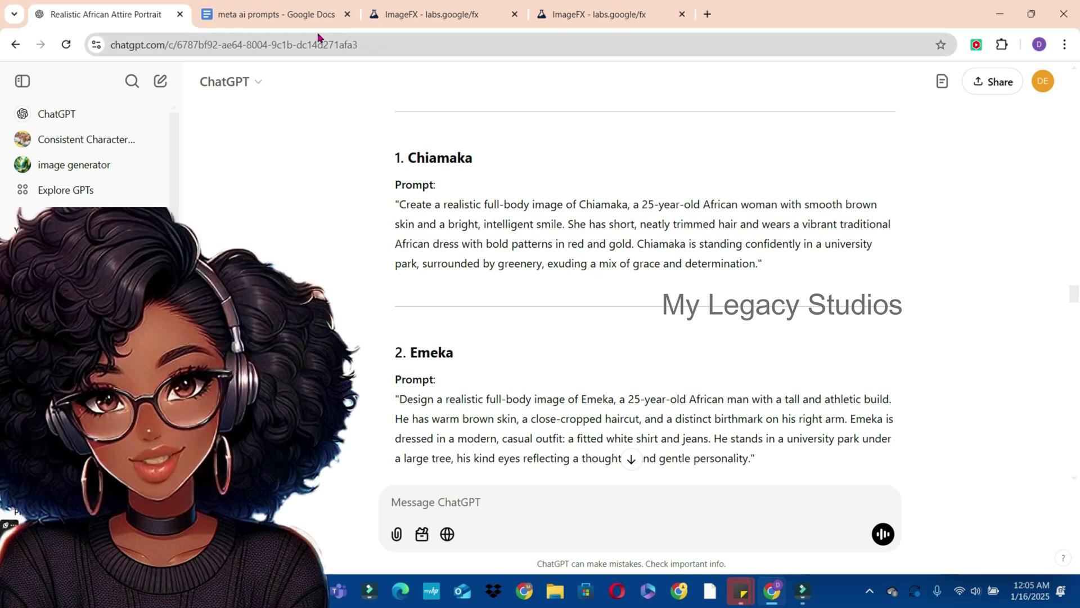
# Select character prompts 1 to 7, from Chiamaka to The Villagers of Umuoka, and check the meta ai prompts document.
pyautogui.moveTo(378, 156); pyautogui.dragTo(696, 413)
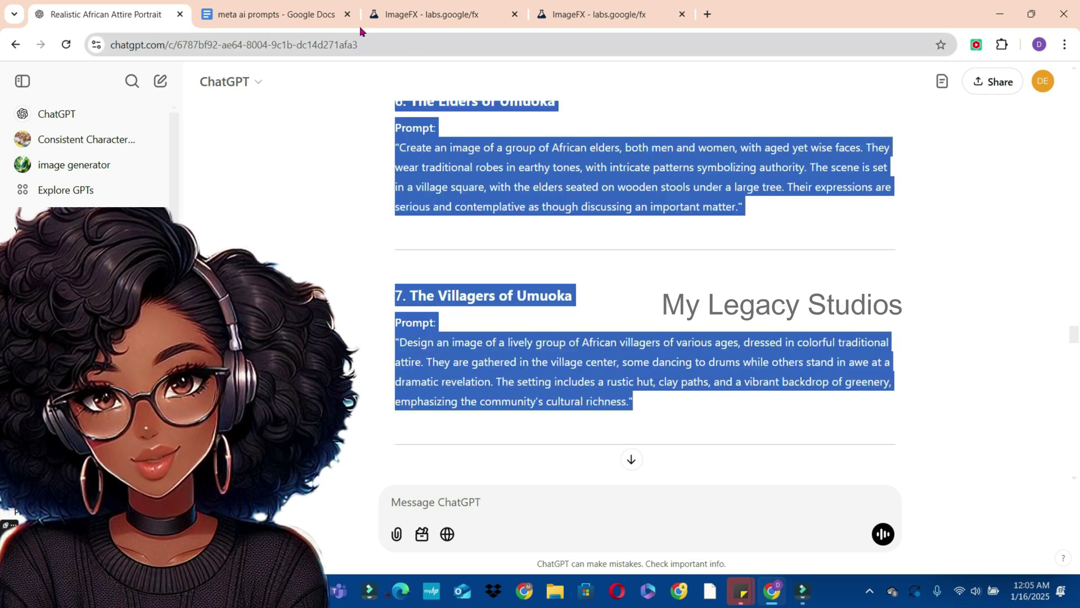
pyautogui.click(276, 14)
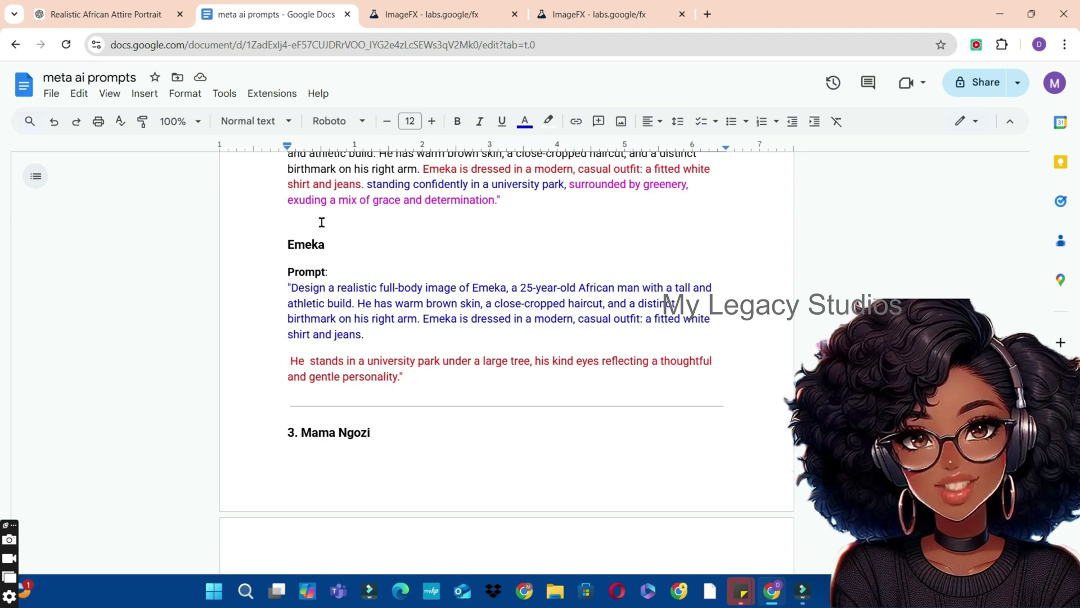
pyautogui.click(136, 15)
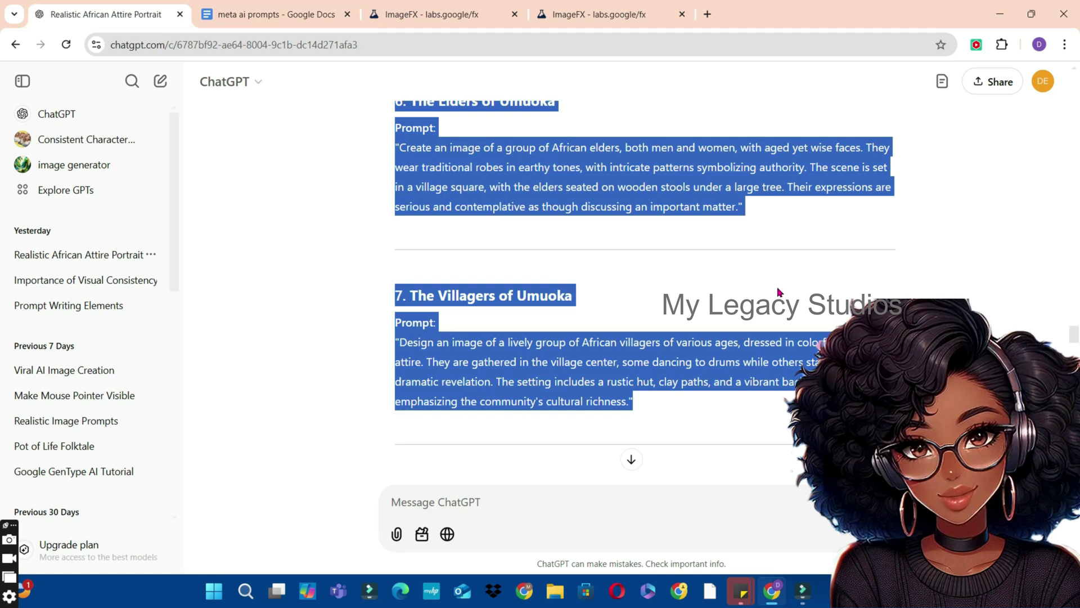
# Examine the scene prompts and the breakdown of actions in each scene in the ChatGPT conversation.
pyautogui.scroll(15, 1068, 353)
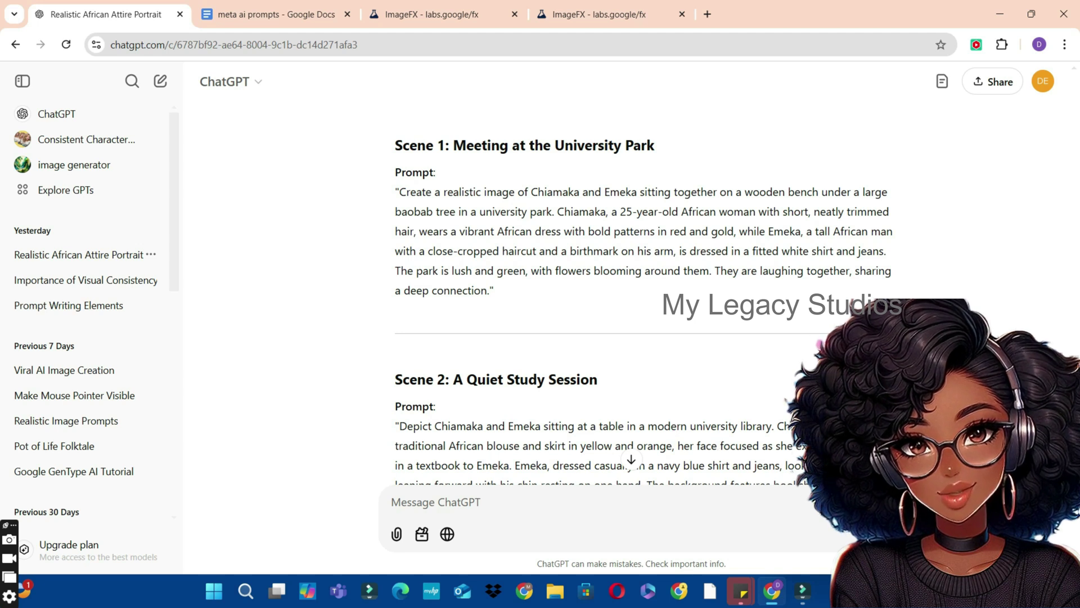
pyautogui.scroll(-3, 522, 331)
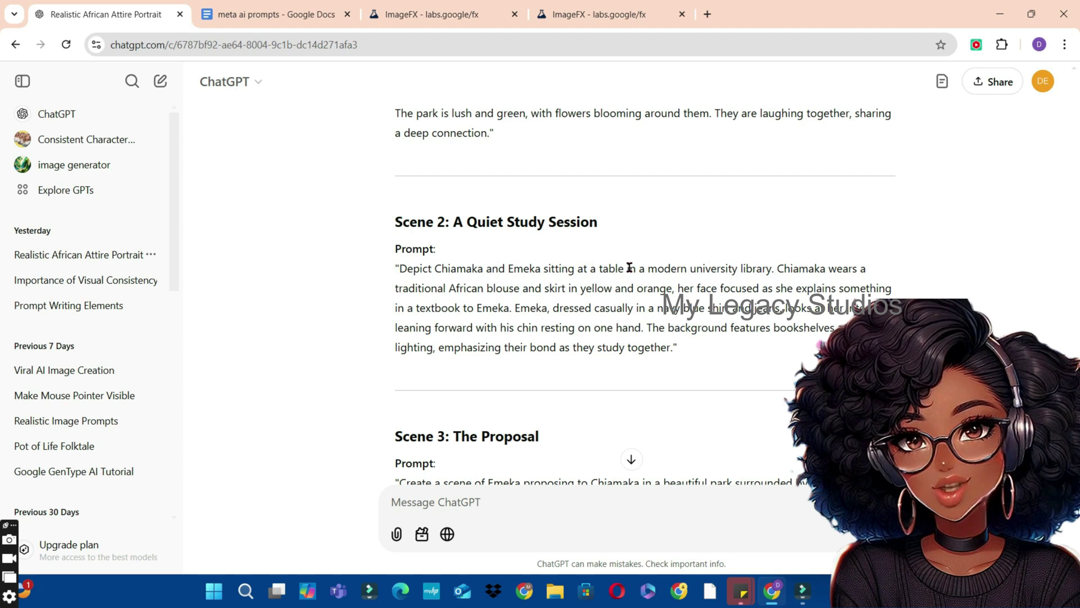
pyautogui.scroll(-12, 631, 281)
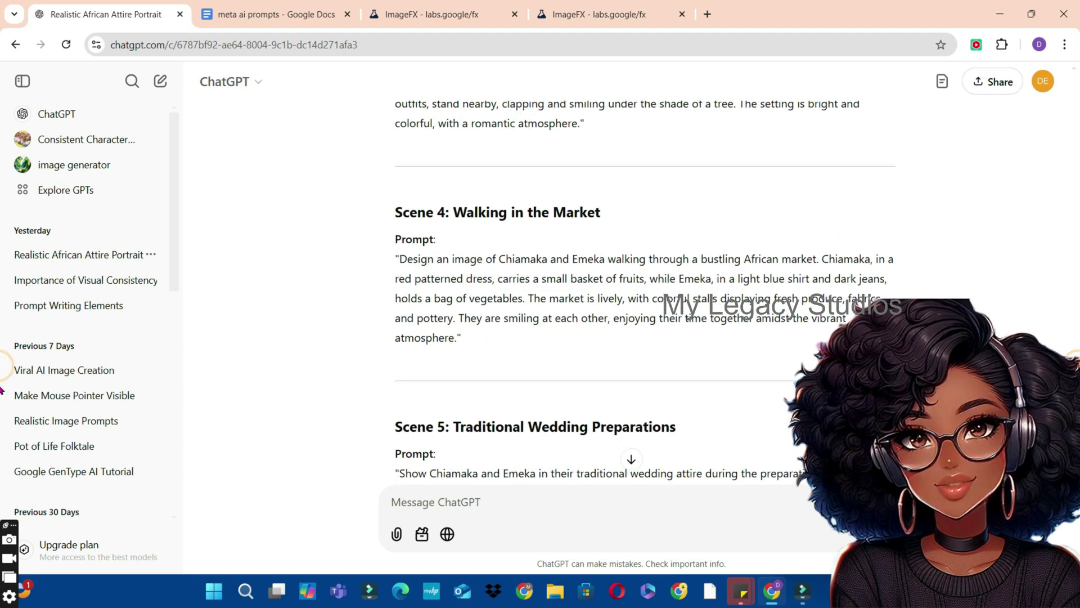
pyautogui.scroll(20, 631, 282)
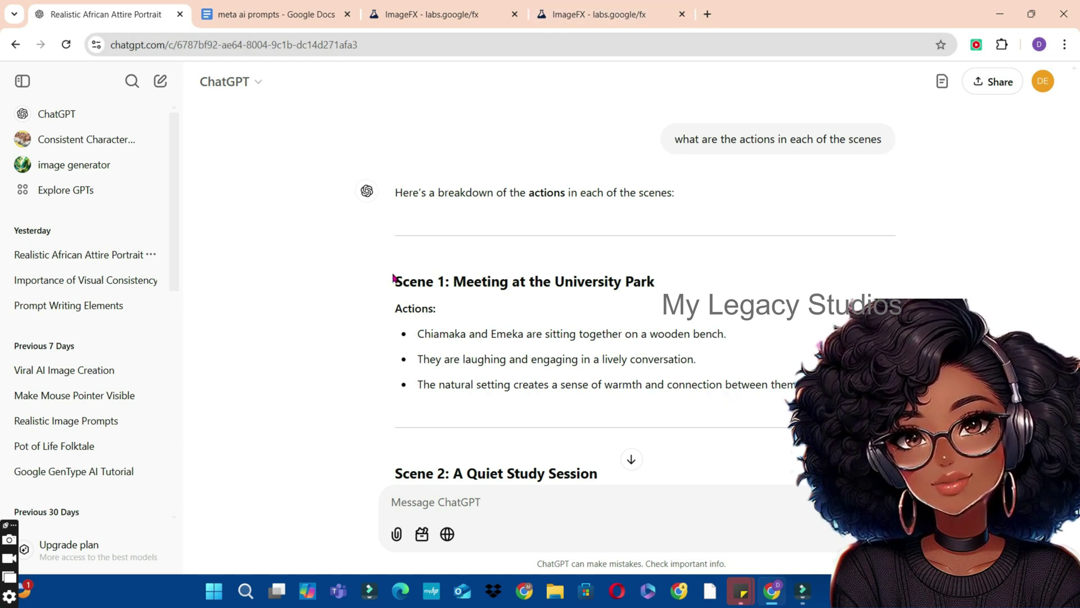
pyautogui.moveTo(401, 276); pyautogui.dragTo(647, 338)
# In the meta ai prompts document, make the whole "Chiamaka is standing confidently" sentence of numbered prompt 1 blue.
pyautogui.click(276, 14)
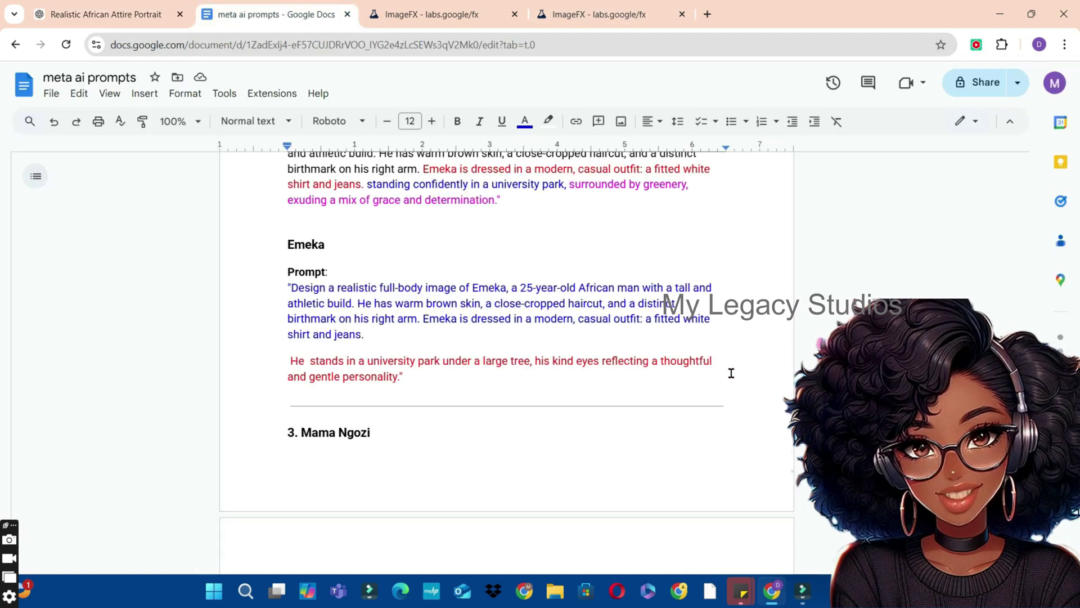
pyautogui.scroll(-5, 731, 374)
pyautogui.click(291, 400)
pyautogui.moveTo(1036, 554); pyautogui.dragTo(1061, 347)
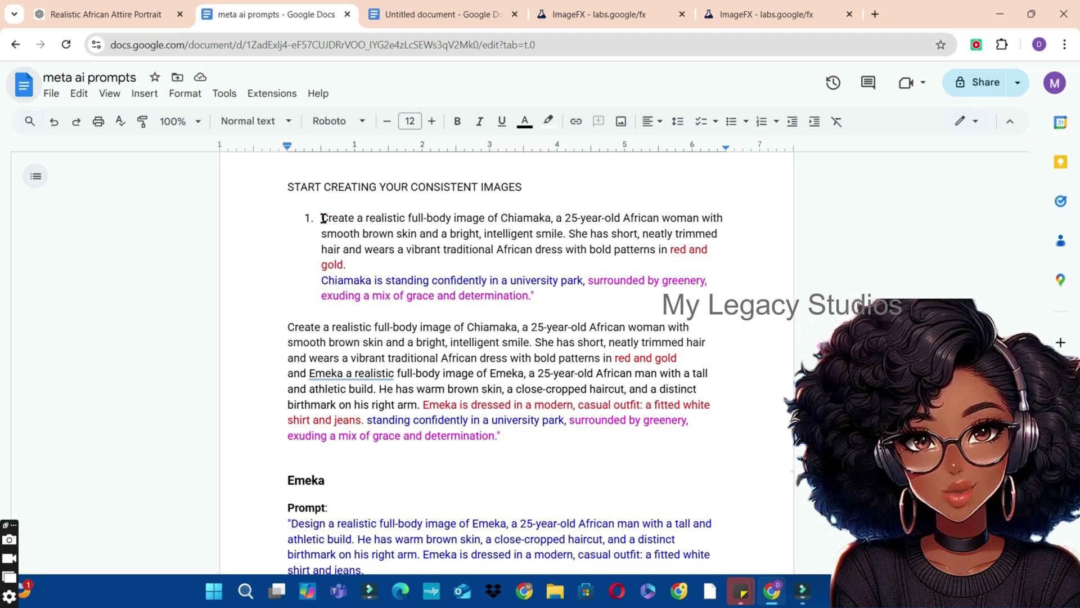
pyautogui.moveTo(323, 218); pyautogui.dragTo(353, 260)
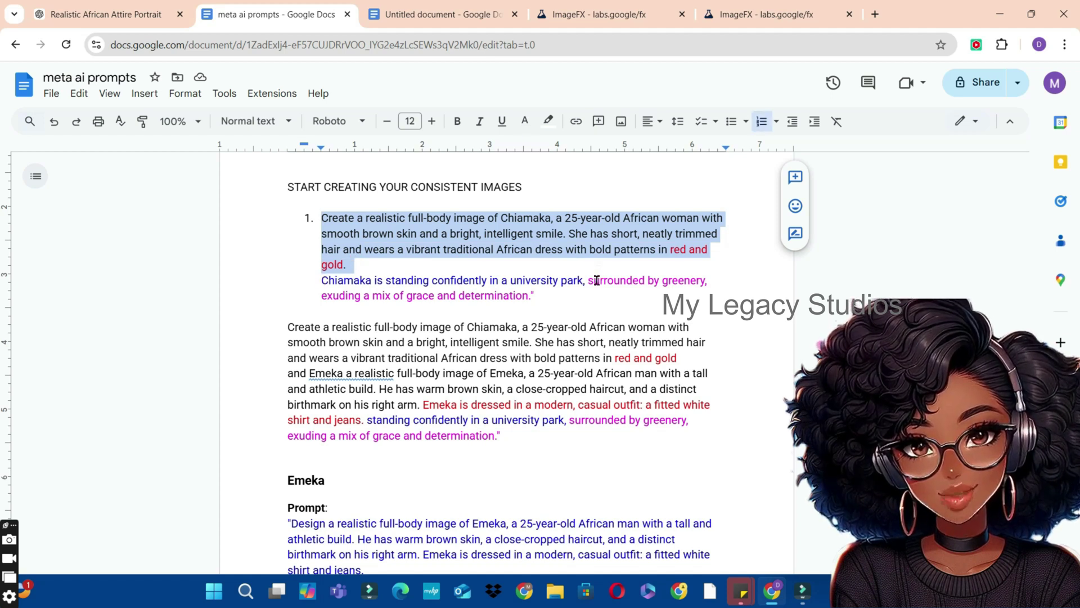
pyautogui.moveTo(321, 281); pyautogui.dragTo(539, 297)
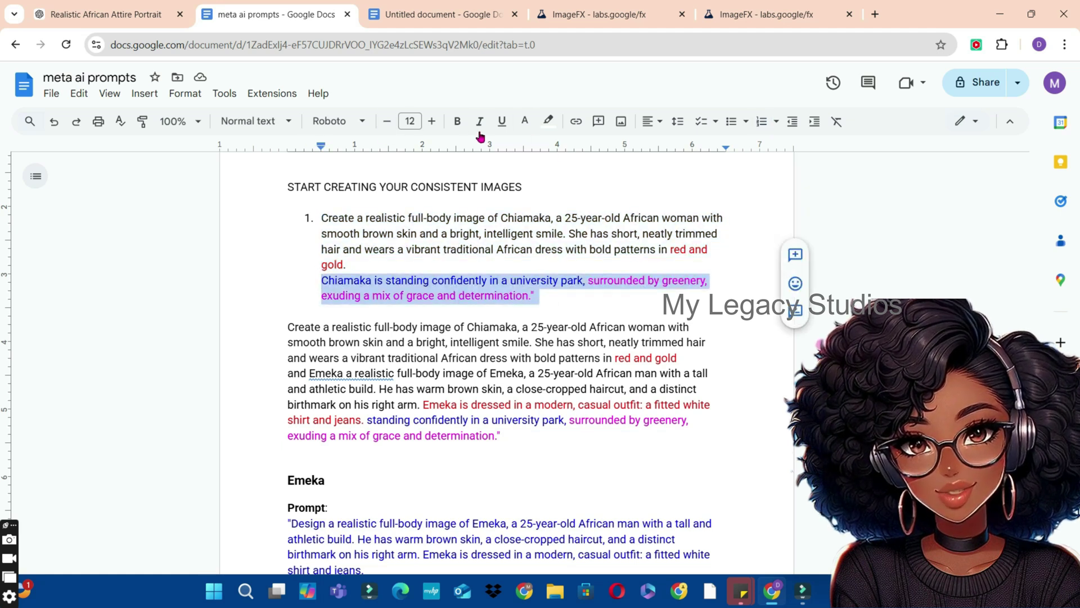
pyautogui.click(524, 121)
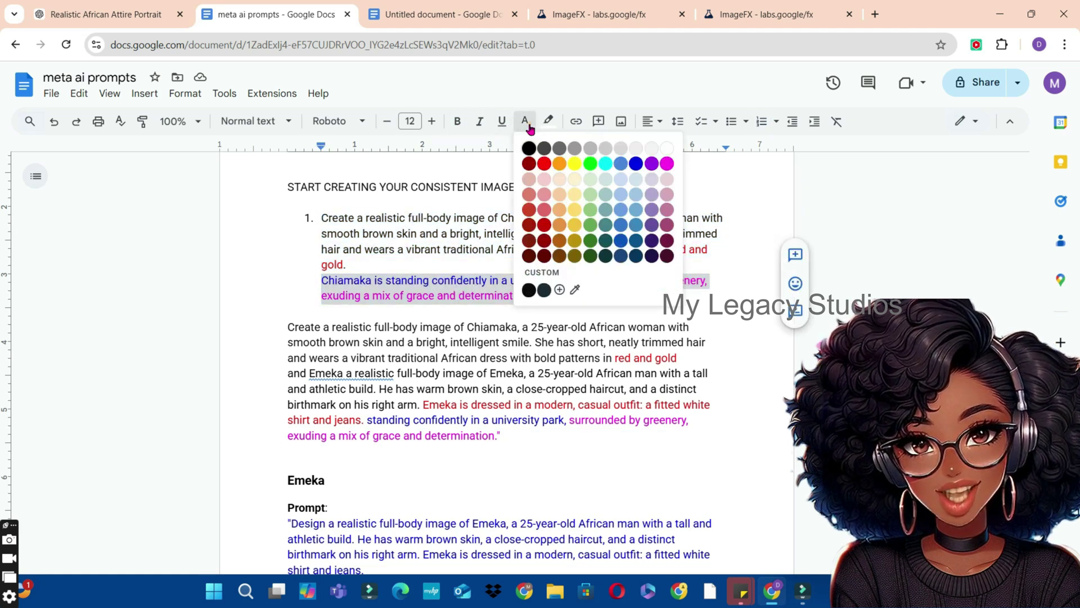
pyautogui.click(637, 166)
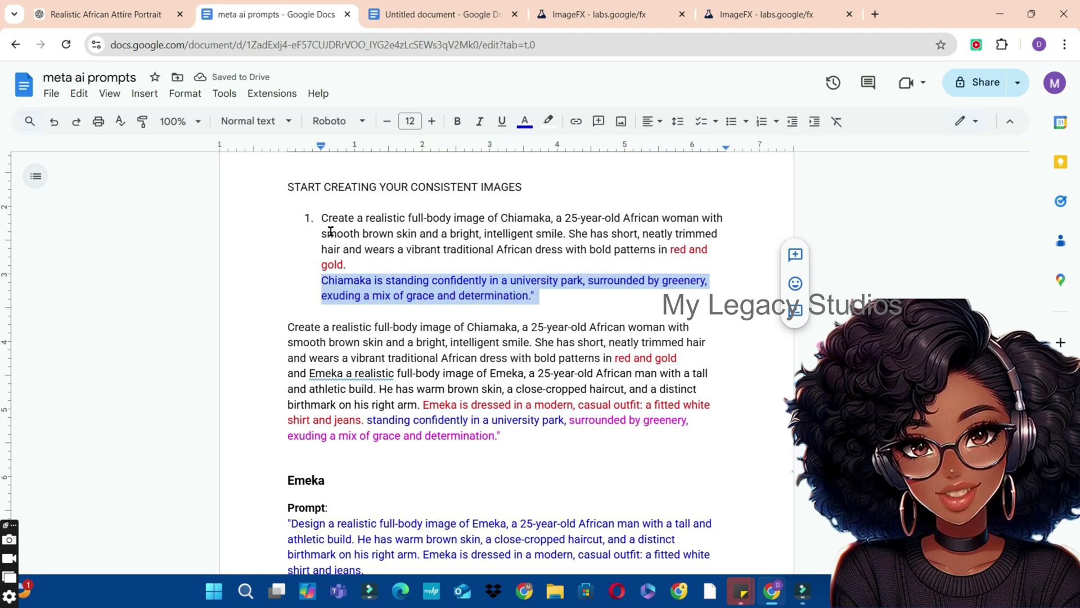
# Copy the full text of prompt 1 and paste it into the ImageFX prompt, reaching ImageFX through a Google search for imagefx.
pyautogui.moveTo(321, 218); pyautogui.dragTo(542, 295)
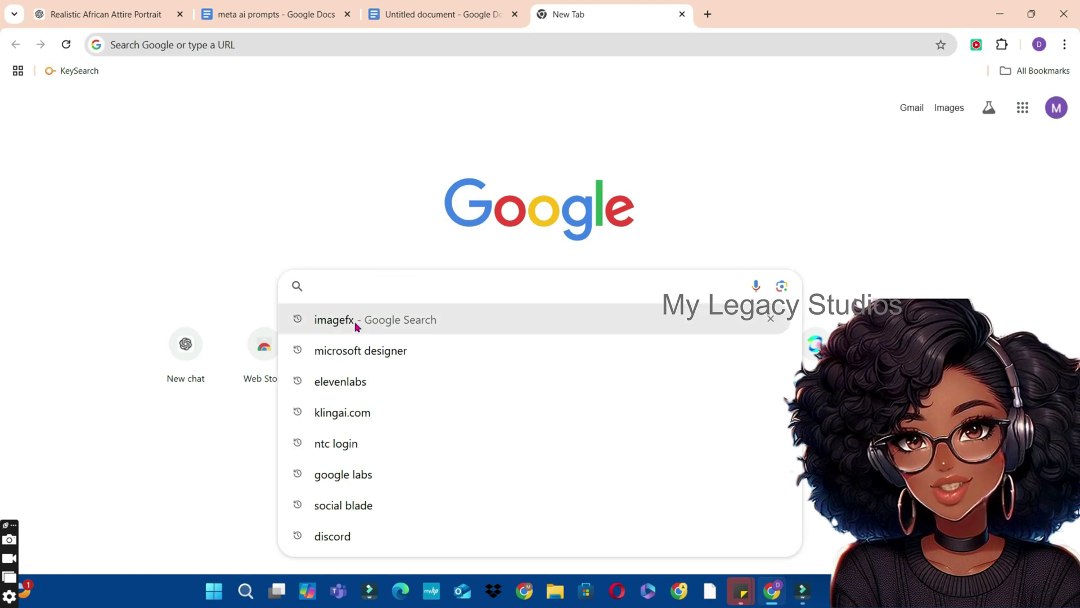
pyautogui.click(355, 327)
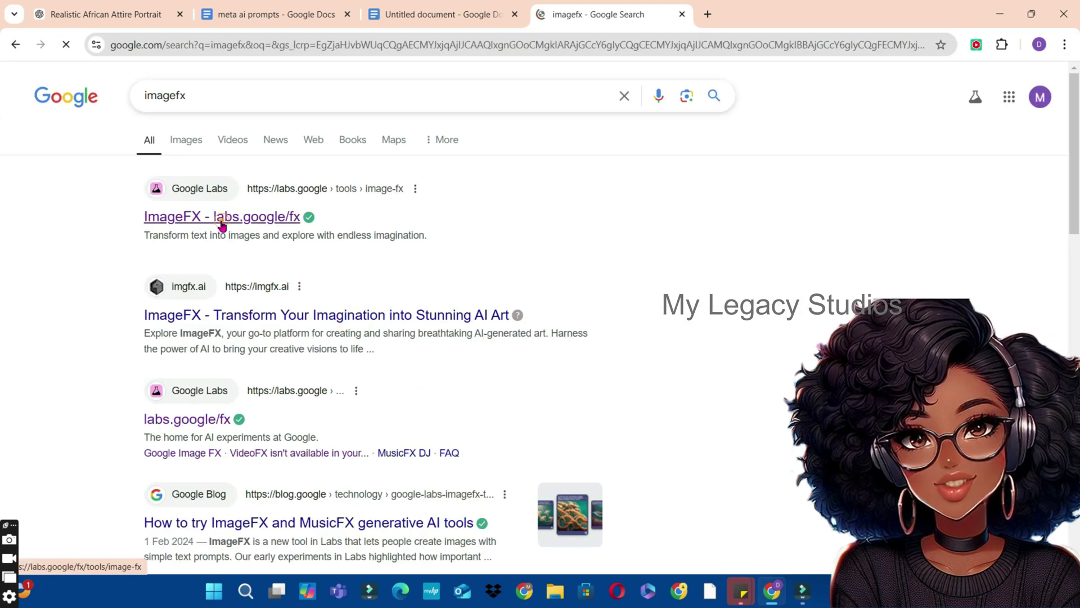
pyautogui.click(222, 224)
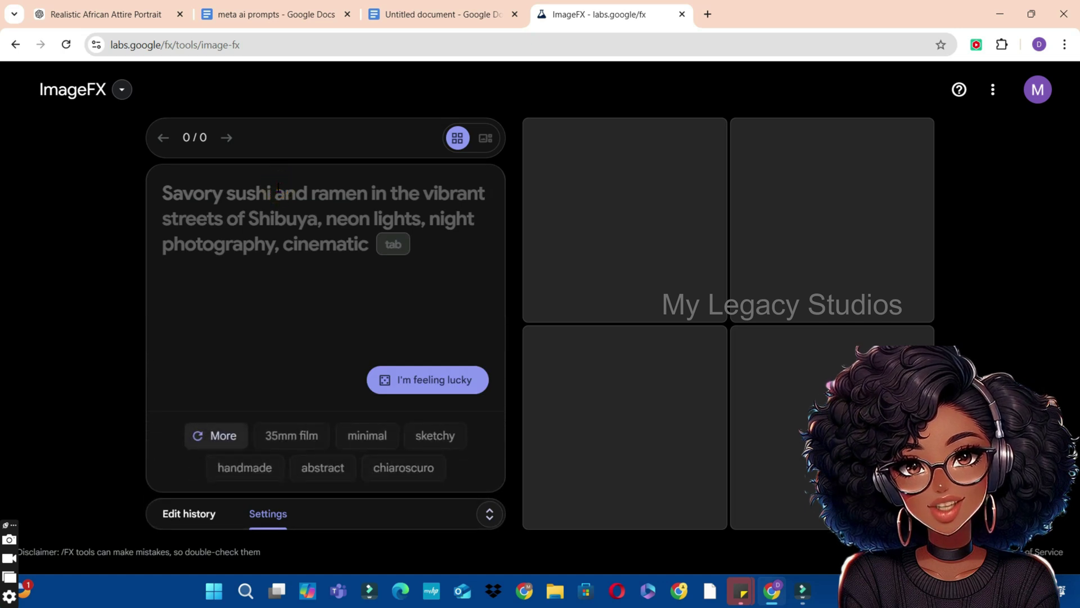
pyautogui.rightClick(278, 188)
pyautogui.click(305, 349)
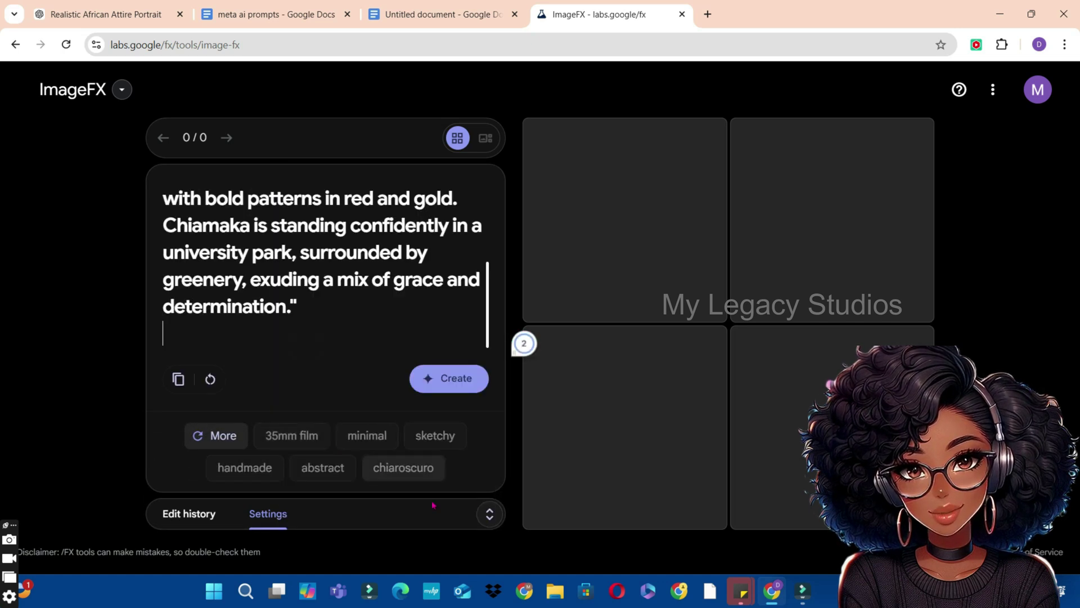
# Set the aspect ratio to Landscape (16:9) and generate images from the pasted Chiamaka prompt.
pyautogui.click(489, 514)
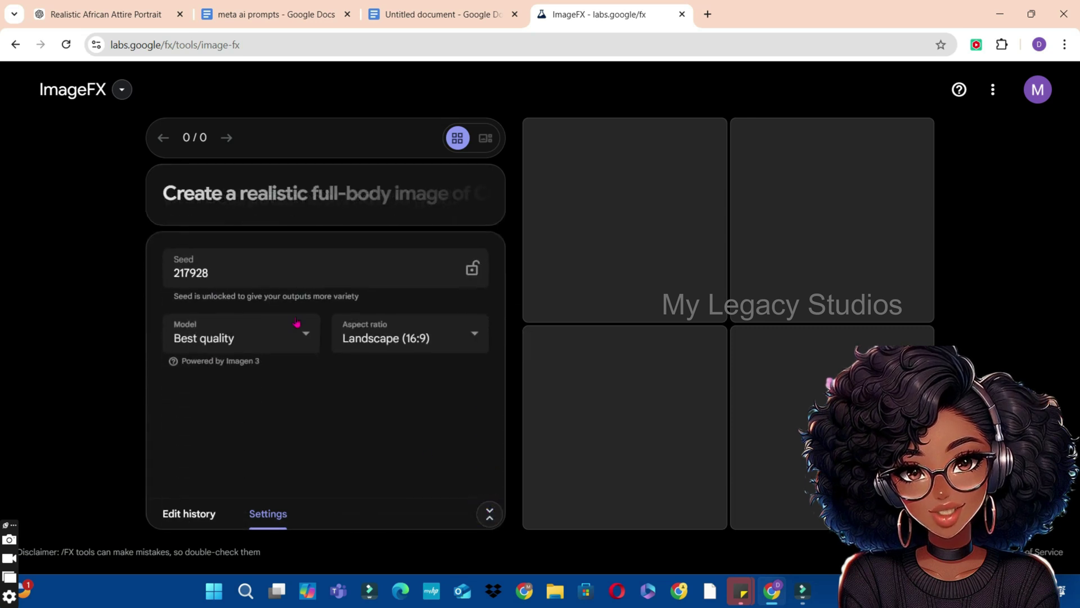
pyautogui.click(397, 335)
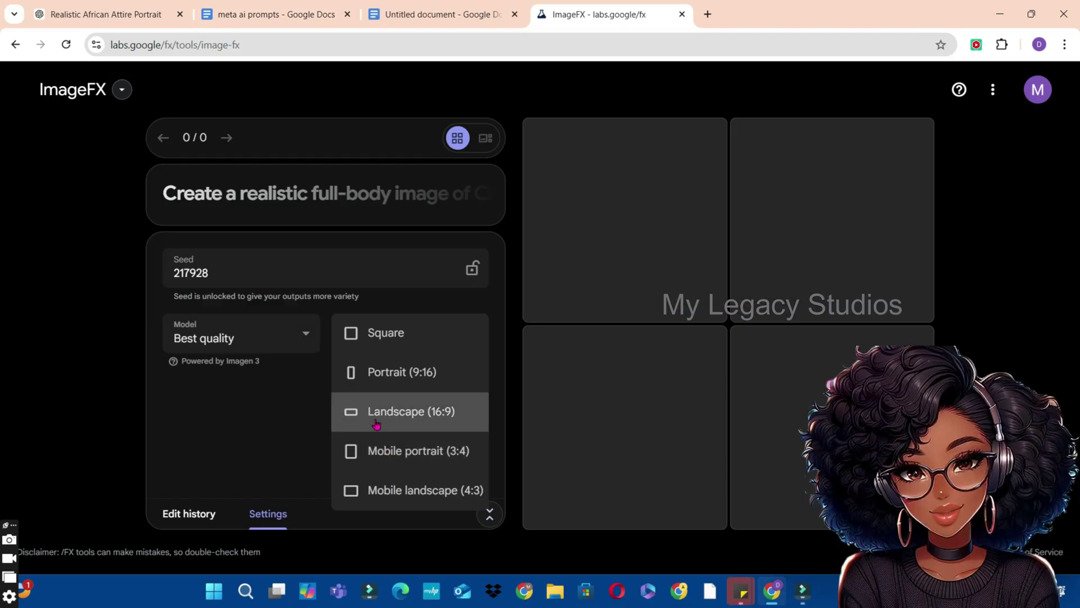
pyautogui.click(424, 416)
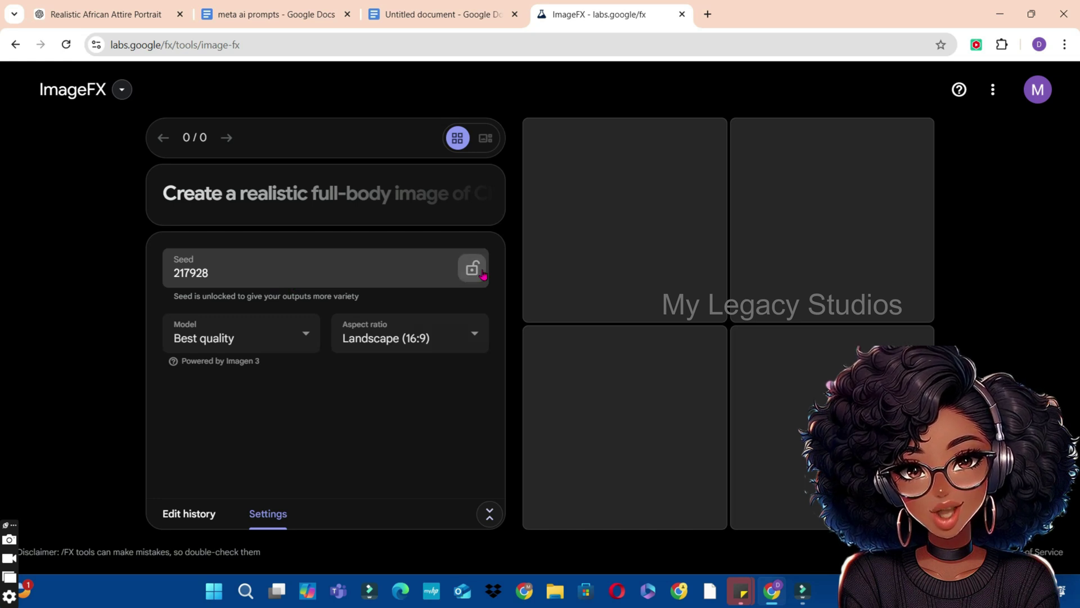
pyautogui.click(412, 195)
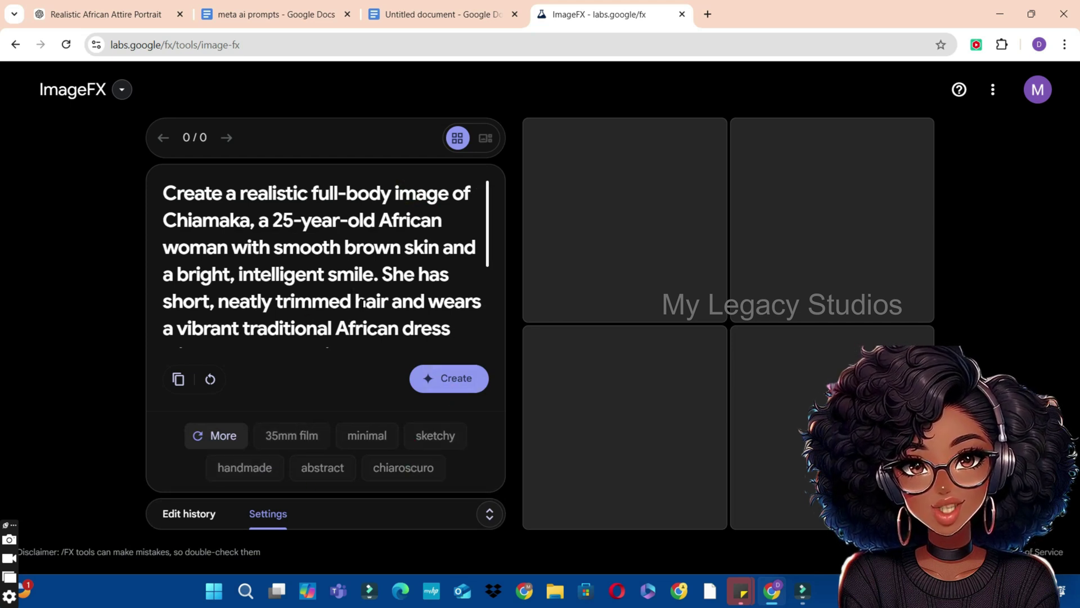
pyautogui.click(460, 387)
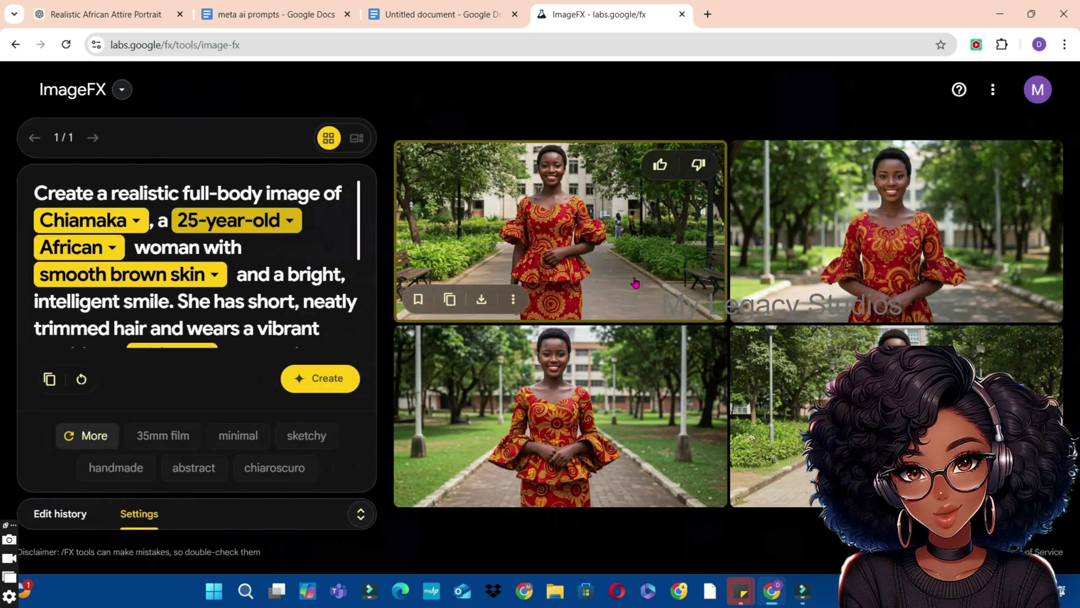
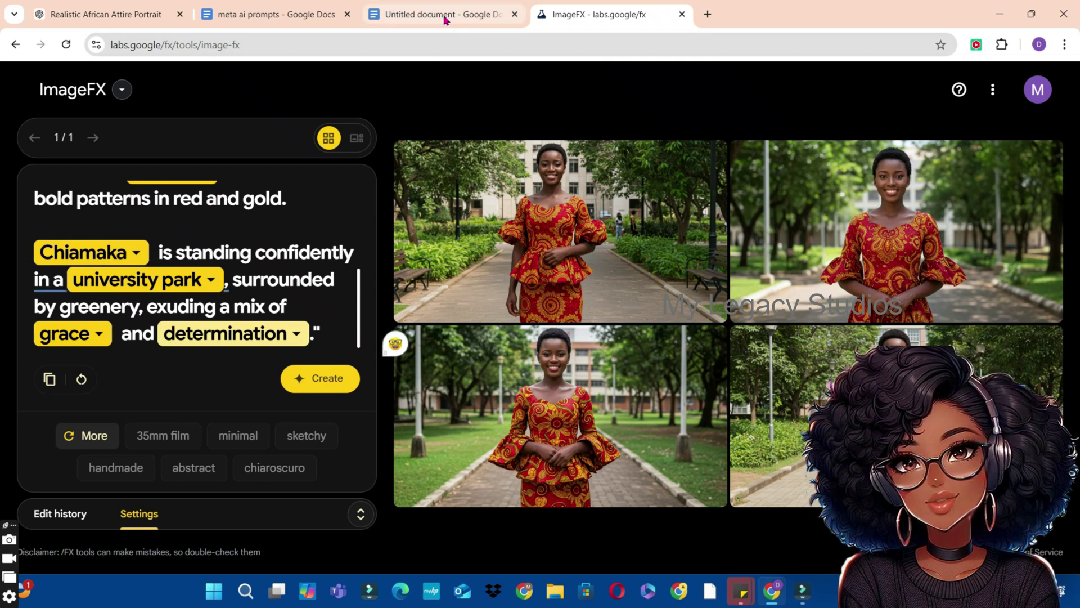
# Back in the meta ai prompts document, replace "standing confidently" with "sitting" in the blue sentence of prompt 1.
pyautogui.click(309, 7)
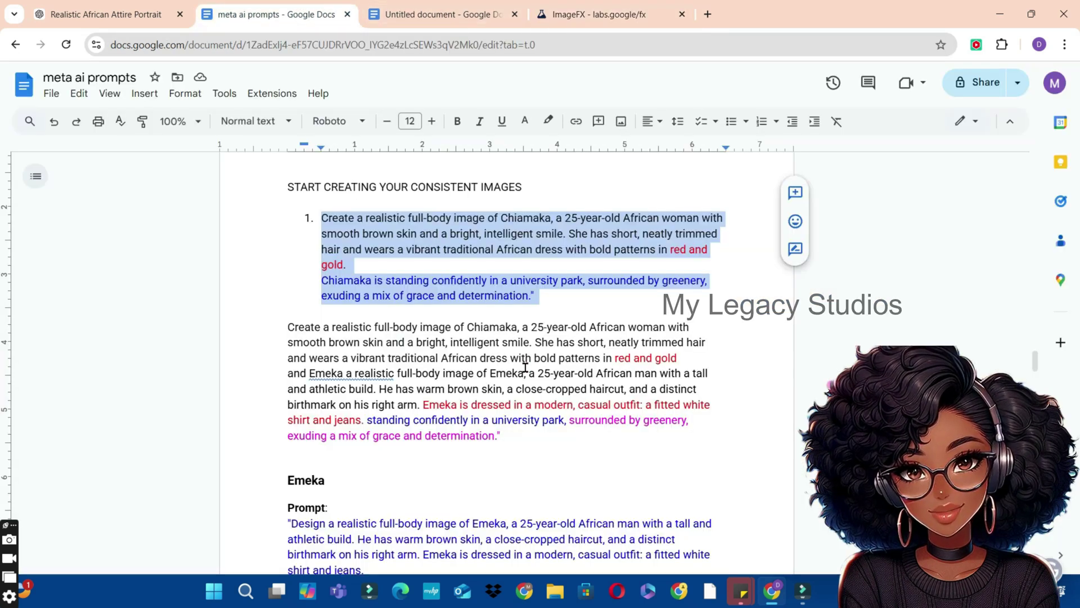
pyautogui.click(400, 313)
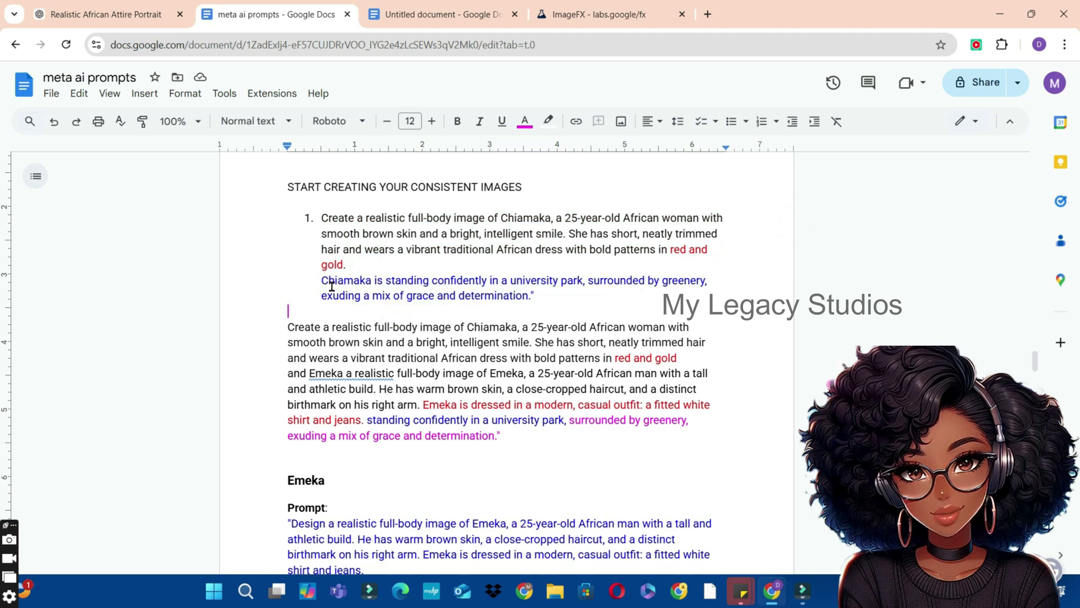
pyautogui.click(388, 279)
pyautogui.doubleClick(389, 279)
pyautogui.keyDown('shift'); pyautogui.click(498, 280); pyautogui.keyUp('shift')
pyautogui.write('sitting')
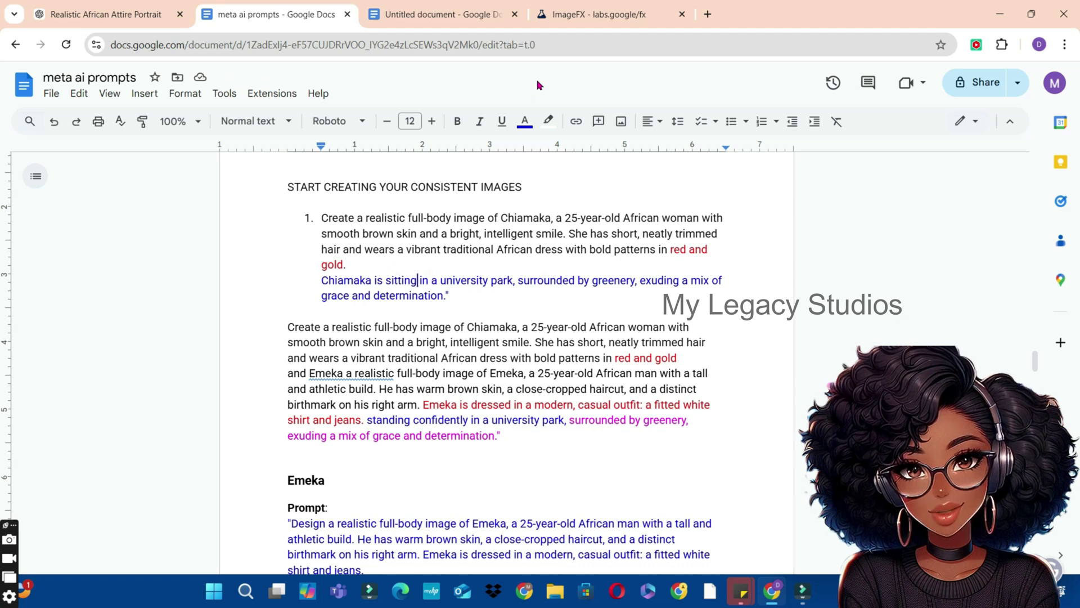
# In the ImageFX prompt, replace "standing" with "sitting" in the Chiamaka sentence about the university park.
pyautogui.click(619, 12)
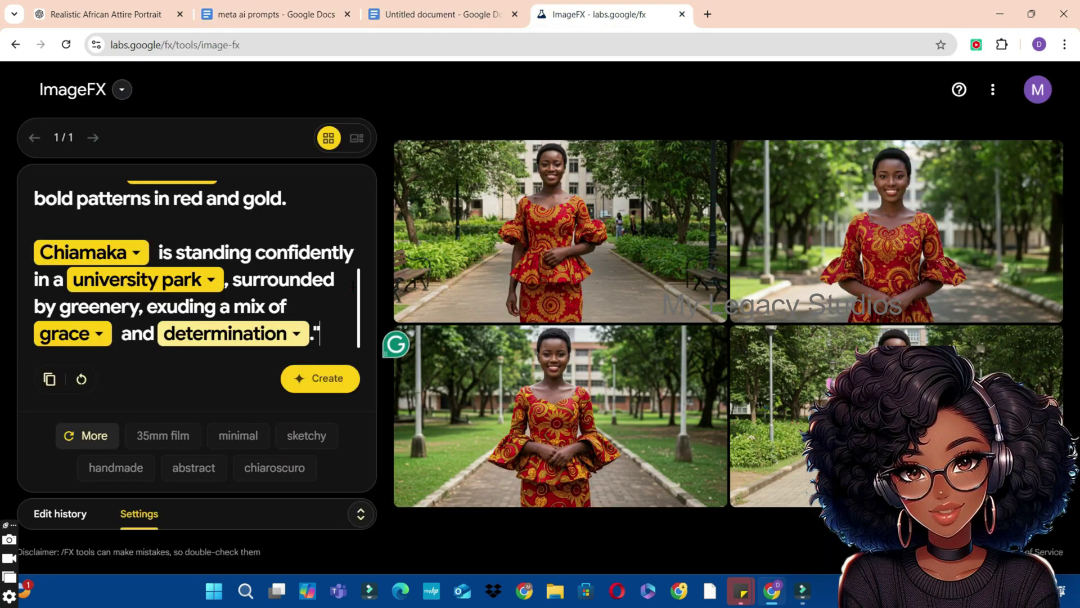
pyautogui.doubleClick(194, 252)
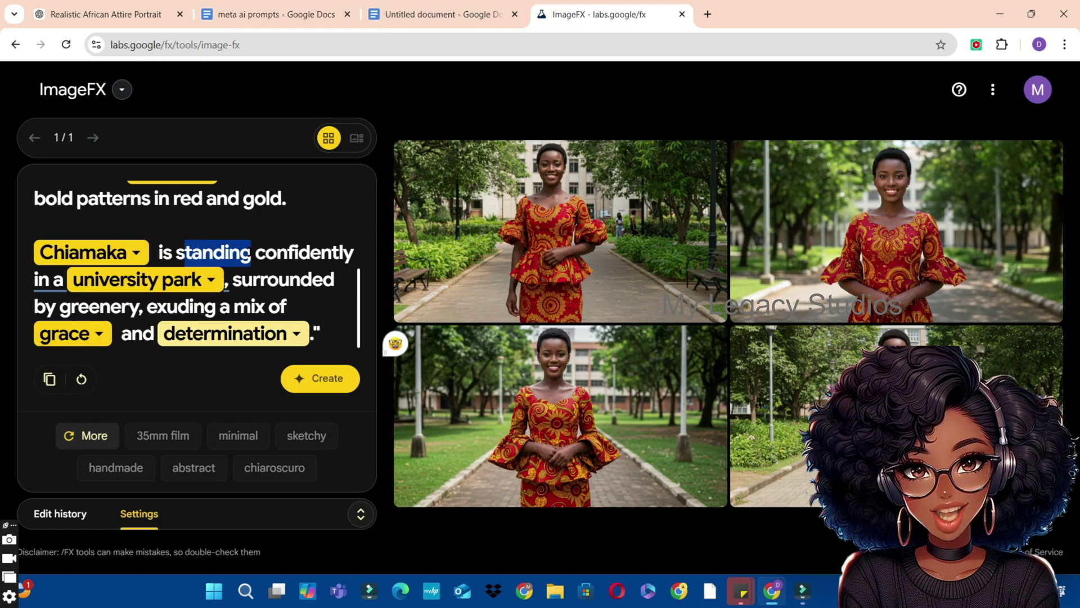
pyautogui.write('sitting')
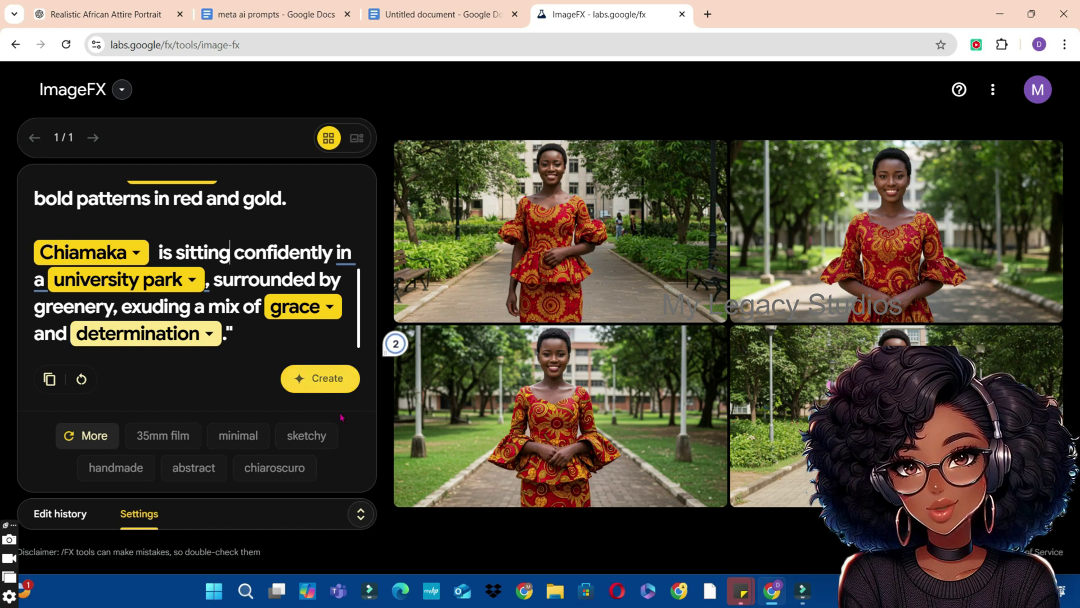
# Lock the seed in the image generation settings and unlock it again.
pyautogui.click(360, 513)
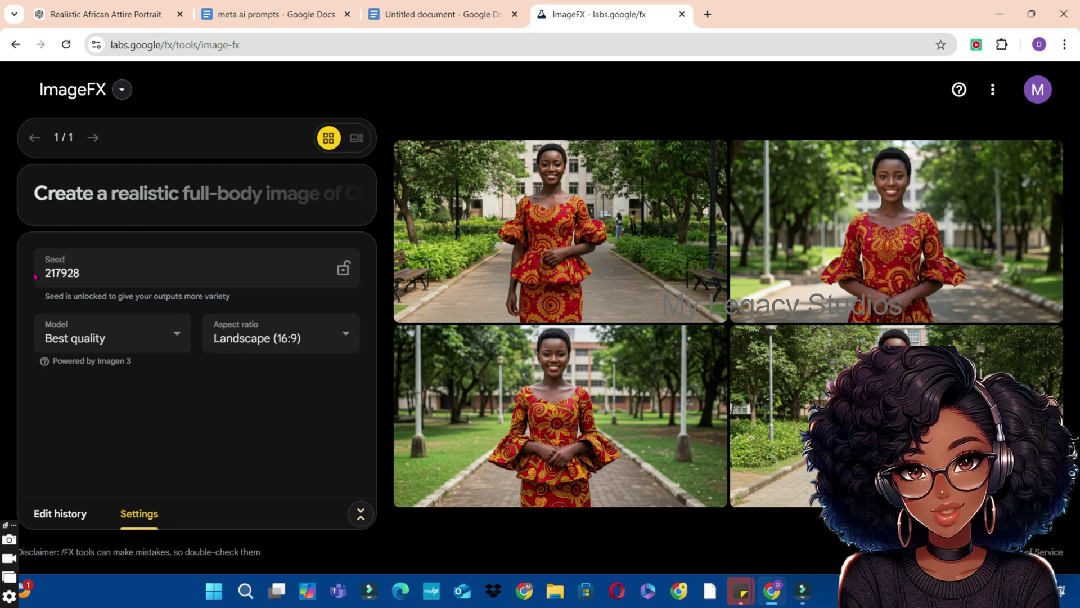
pyautogui.moveTo(522, 243)
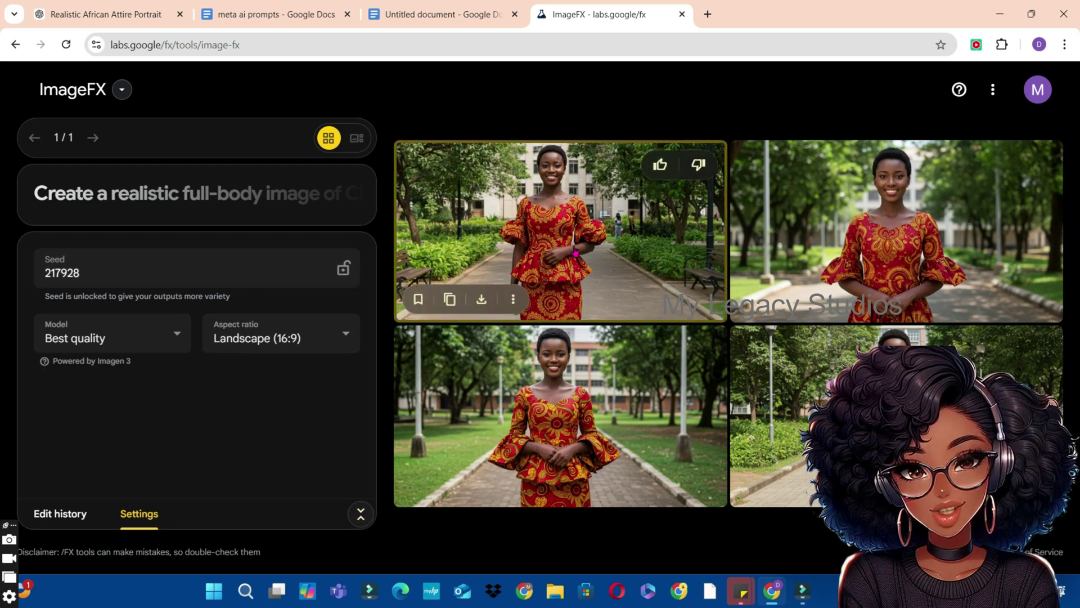
pyautogui.moveTo(552, 231)
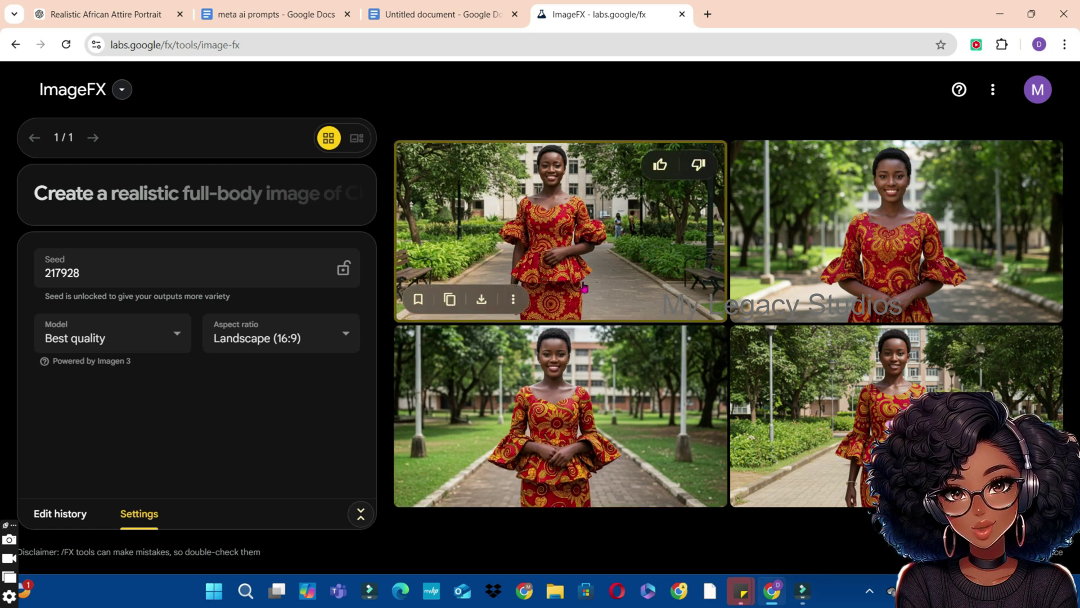
pyautogui.click(345, 268)
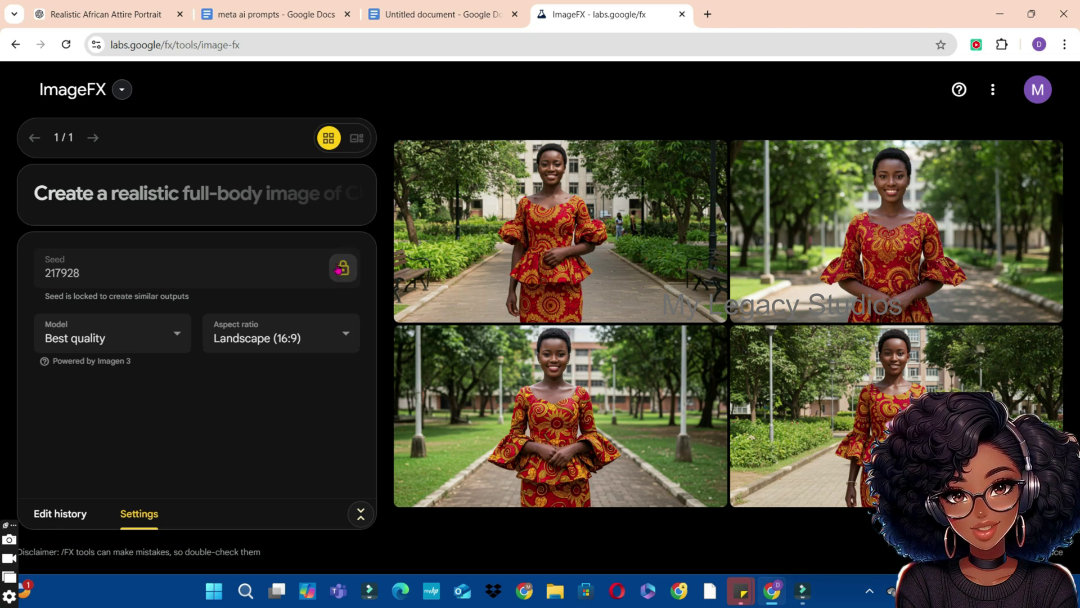
pyautogui.click(343, 268)
pyautogui.click(303, 197)
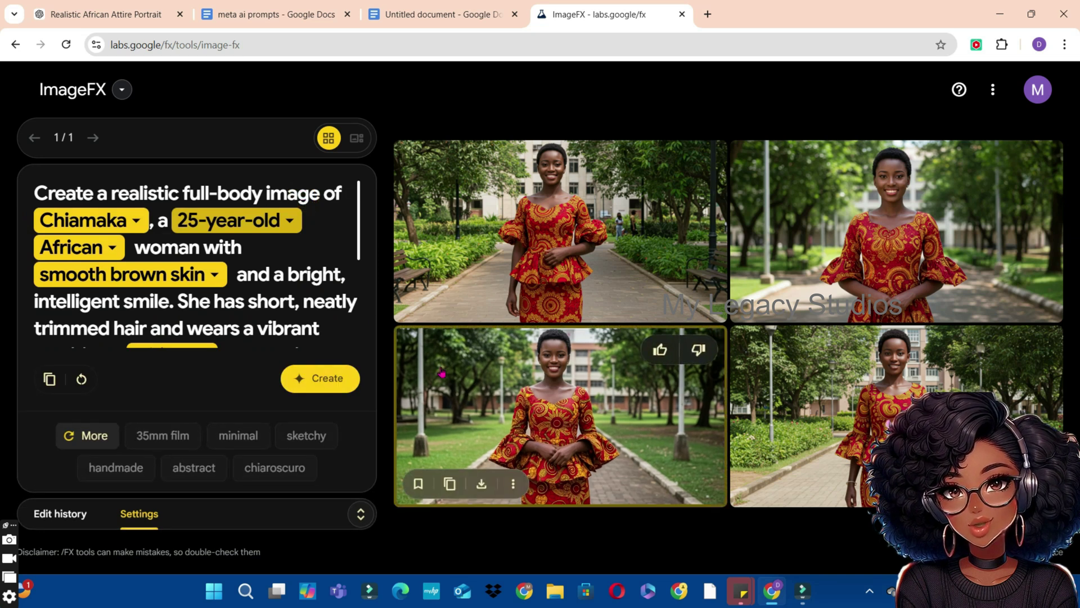
pyautogui.moveTo(585, 233)
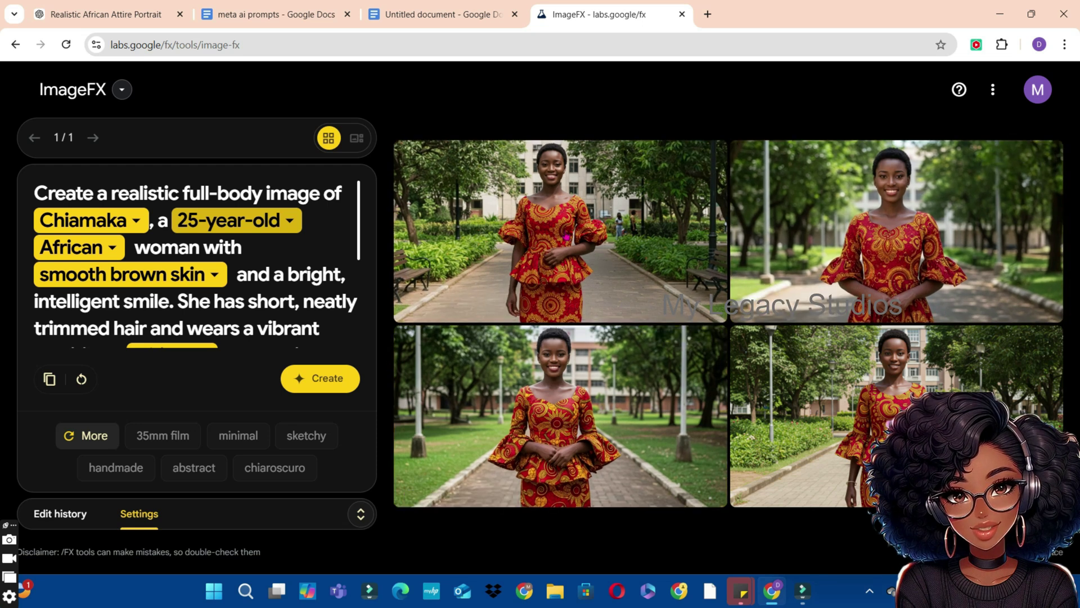
# Lock the seed in the settings and generate images from the prompt with Chiamaka sitting.
pyautogui.click(361, 514)
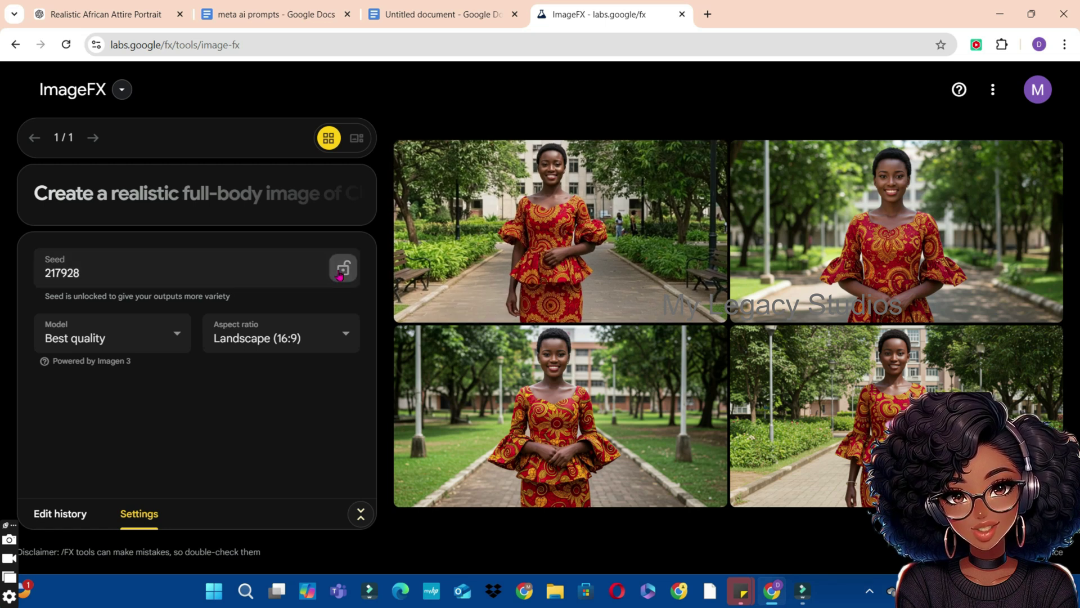
pyautogui.click(341, 270)
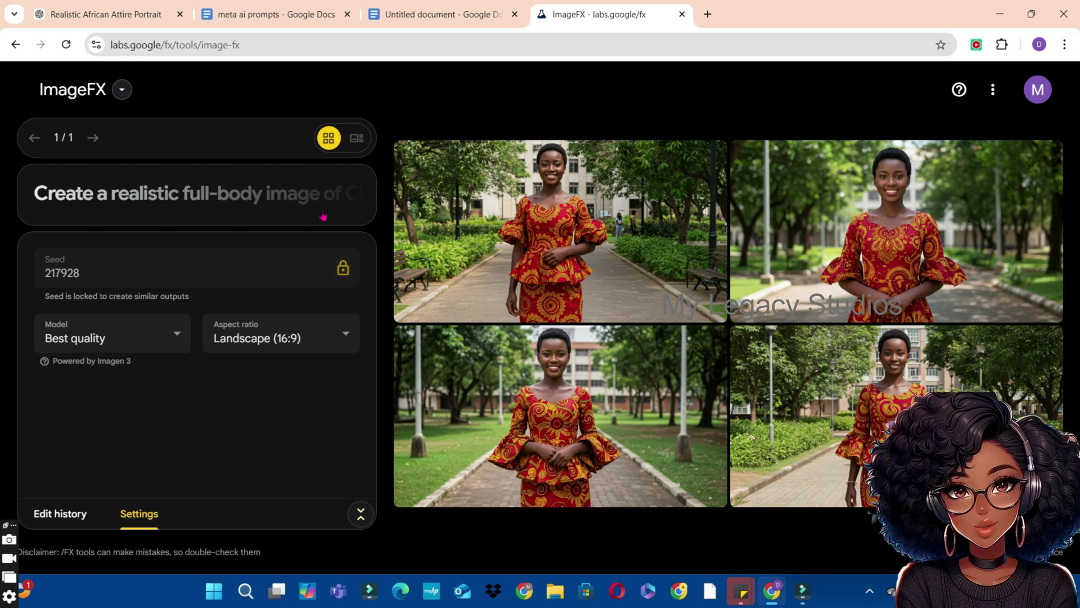
pyautogui.click(293, 196)
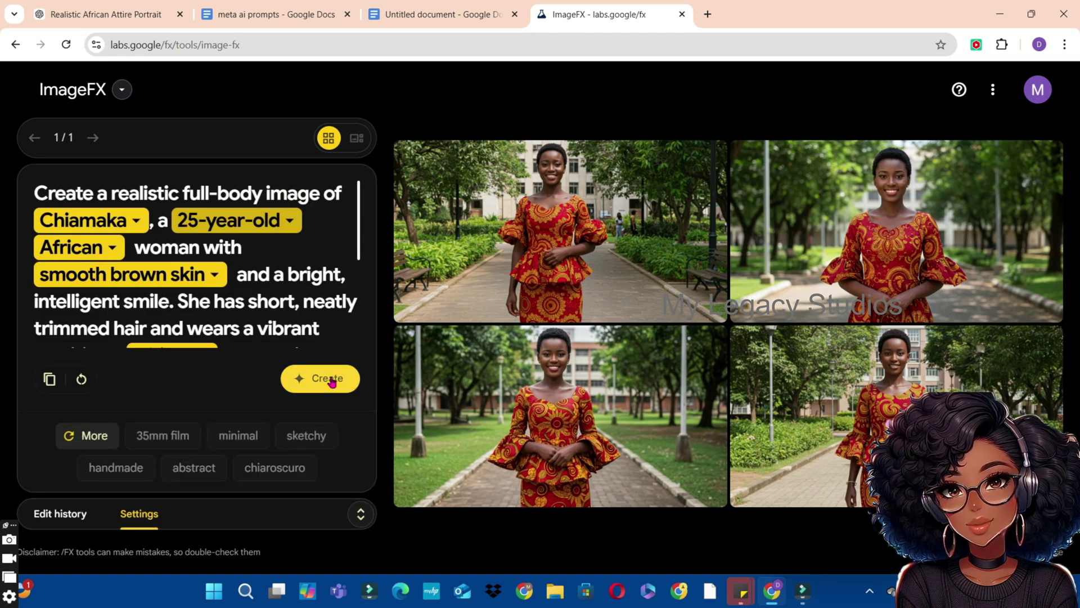
pyautogui.click(331, 379)
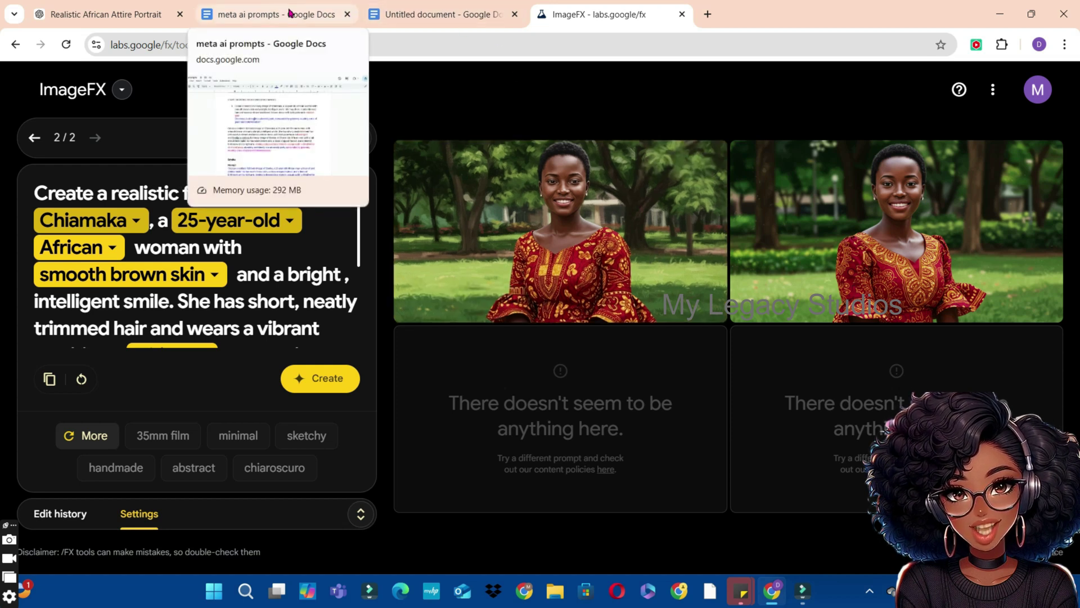
# Copy Emeka's blue description from the meta ai prompts document and paste it into the ImageFX prompt after "red and gold.".
pyautogui.click(291, 12)
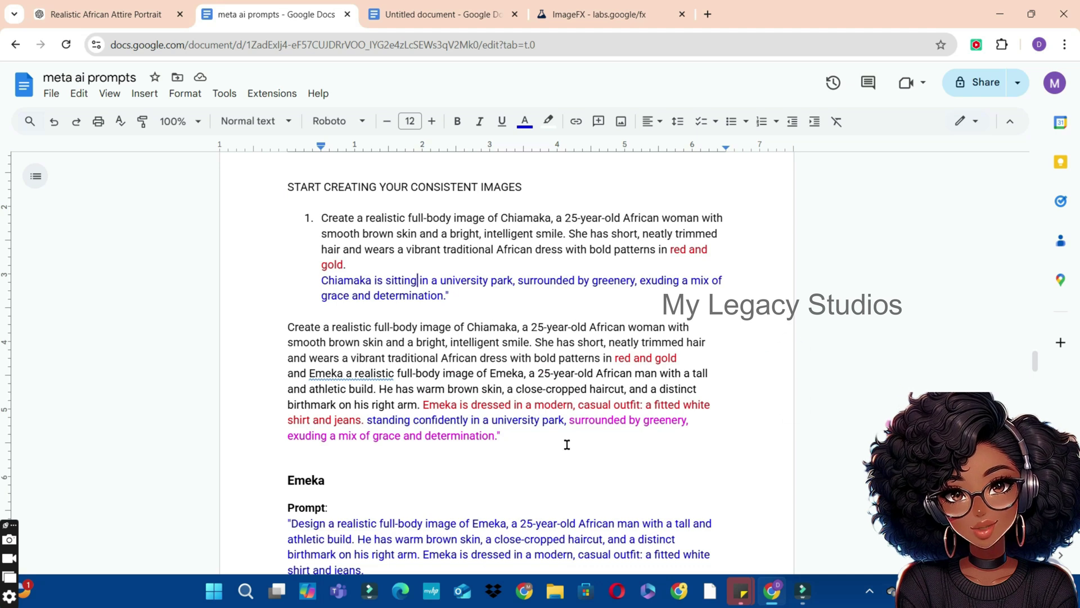
pyautogui.scroll(-5, 680, 439)
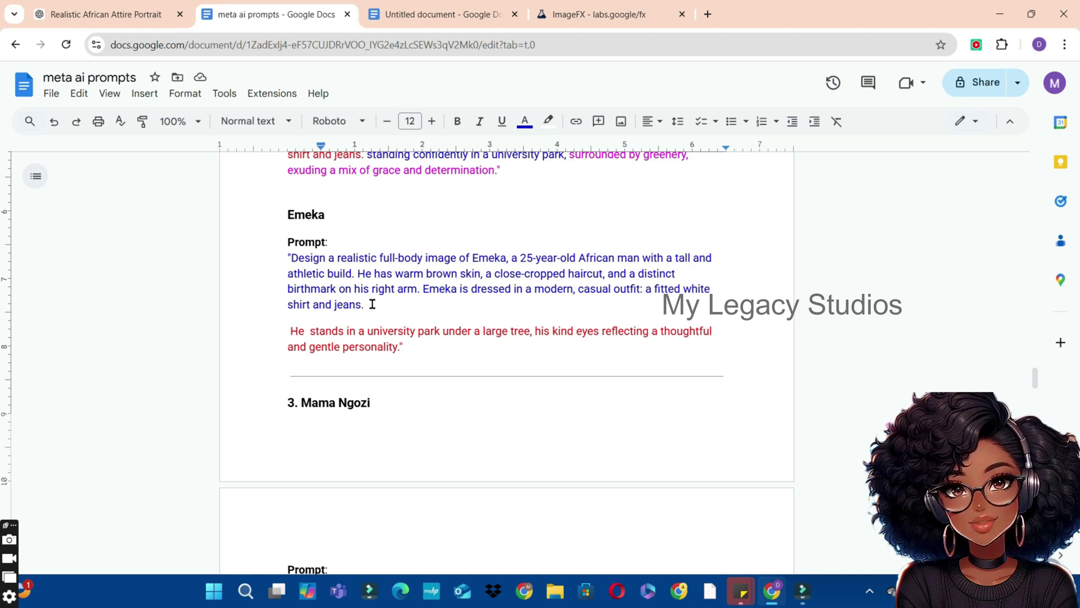
pyautogui.moveTo(372, 304); pyautogui.dragTo(261, 251)
pyautogui.moveTo(283, 337); pyautogui.dragTo(420, 345)
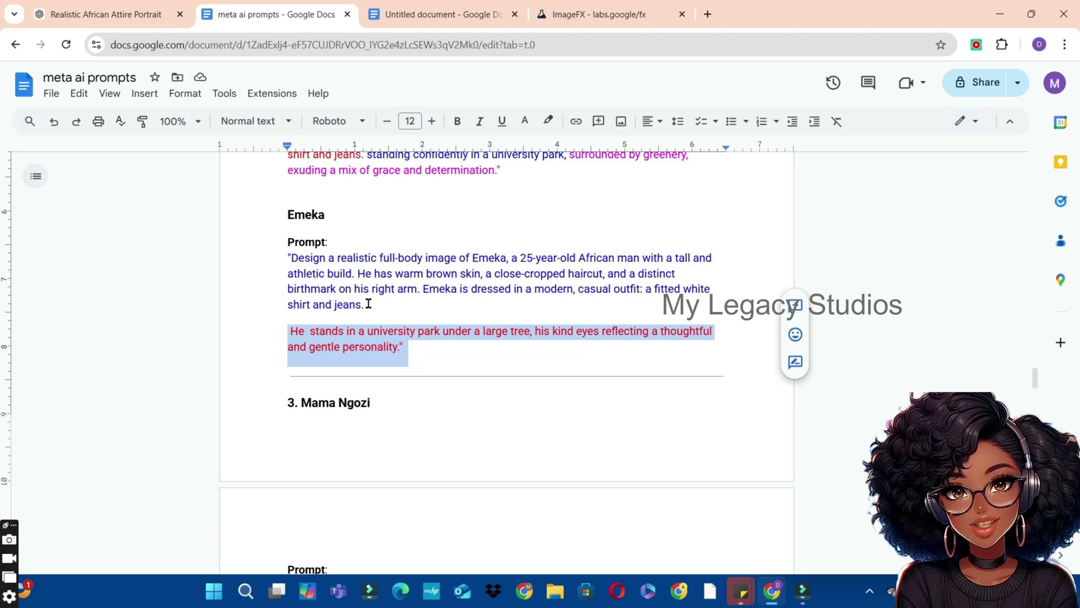
pyautogui.moveTo(368, 303)
pyautogui.mouseDown()
pyautogui.moveTo(291, 258)
pyautogui.moveTo(331, 258)
pyautogui.moveTo(374, 288)
pyautogui.moveTo(374, 305)
pyautogui.mouseUp()
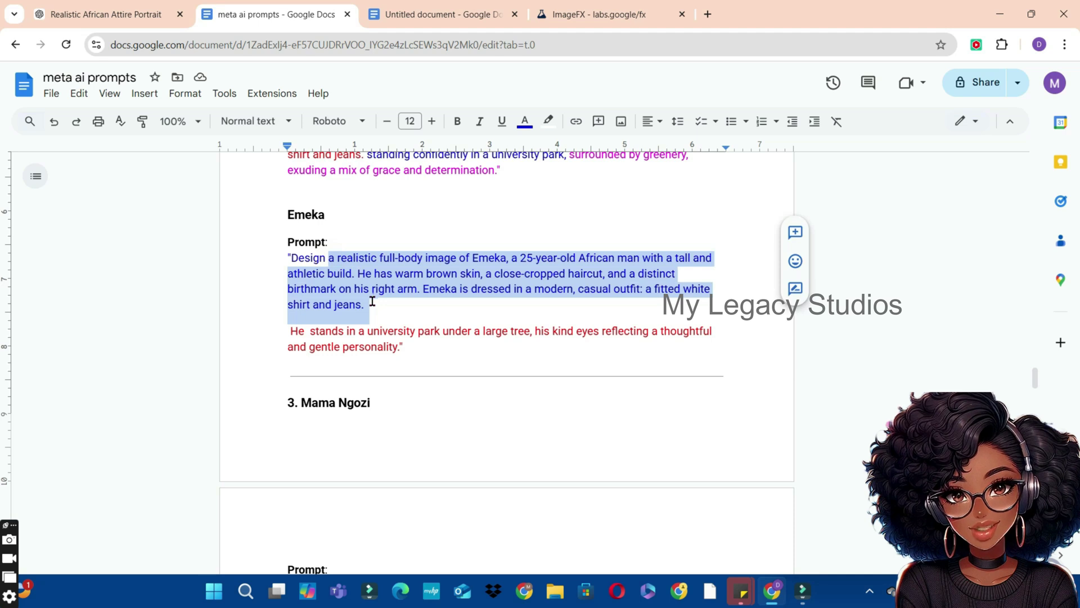
pyautogui.click(586, 5)
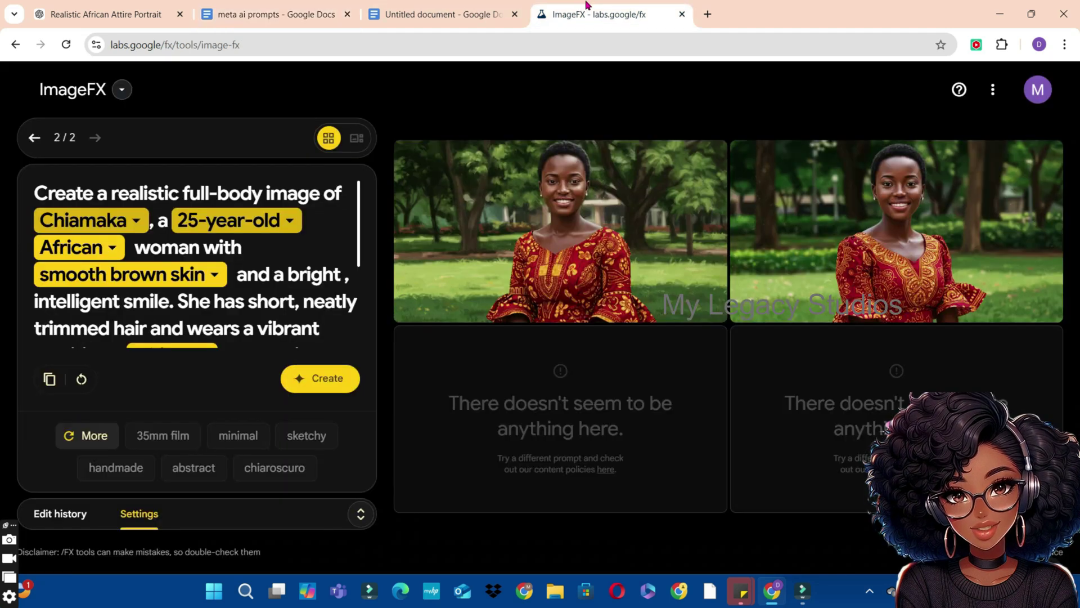
pyautogui.click(358, 243)
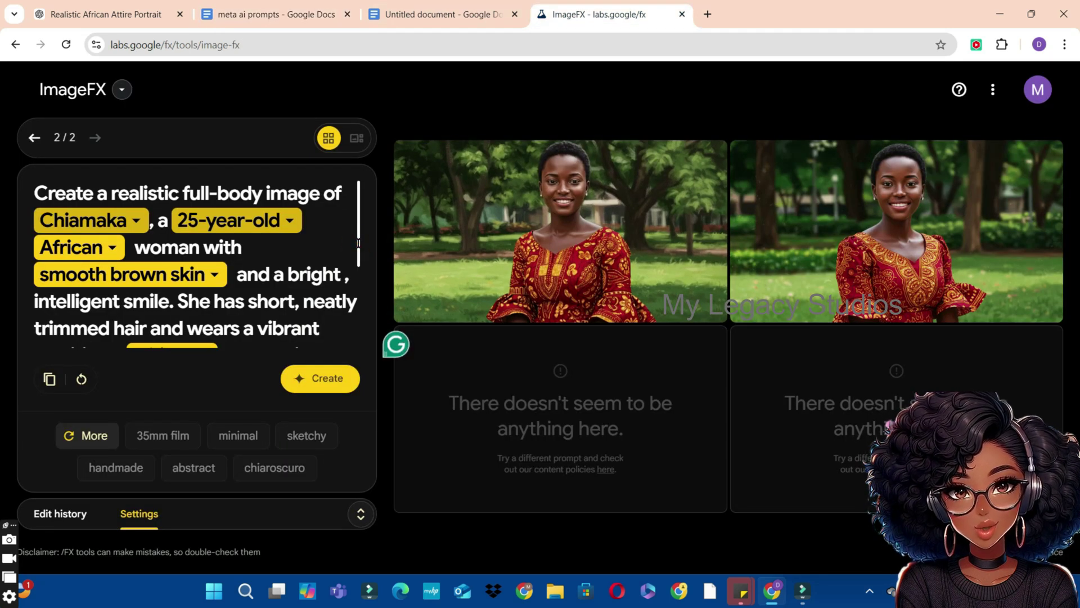
pyautogui.moveTo(359, 219); pyautogui.dragTo(362, 281)
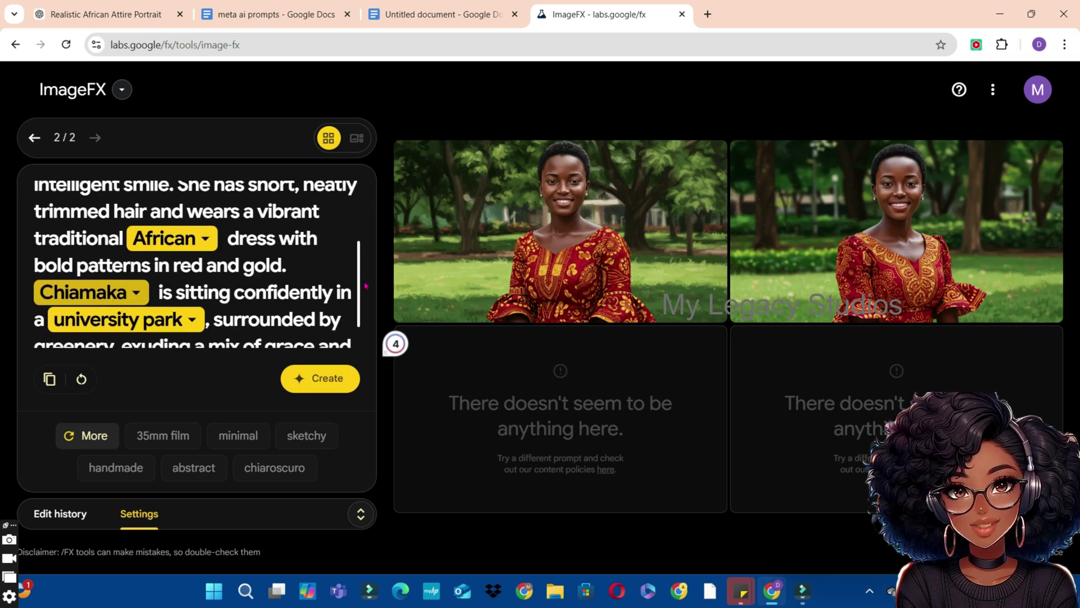
pyautogui.click(293, 264)
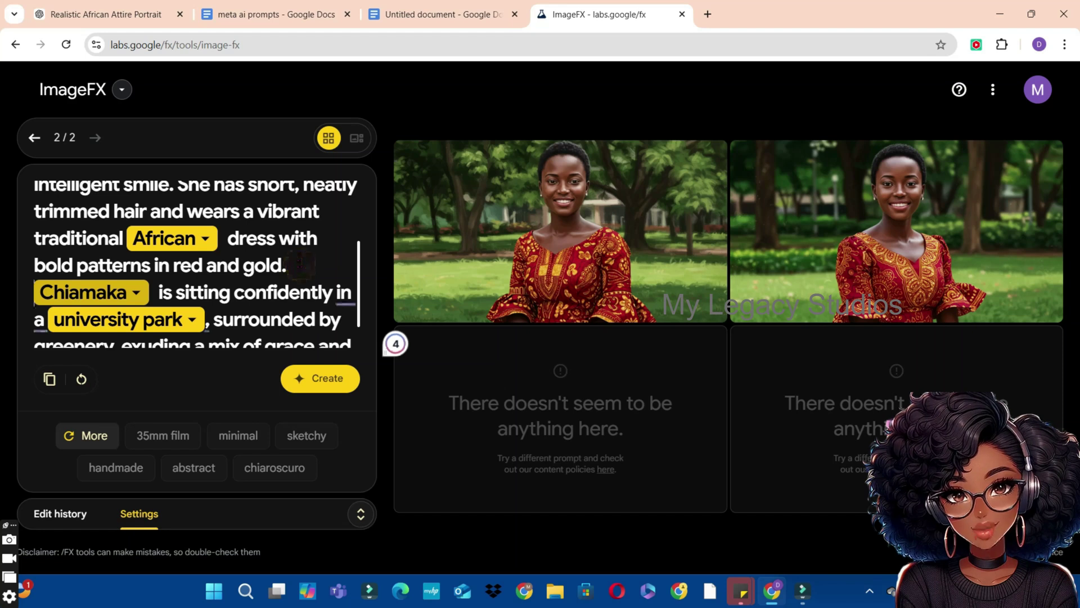
pyautogui.hotkey('ctrl', 'v')
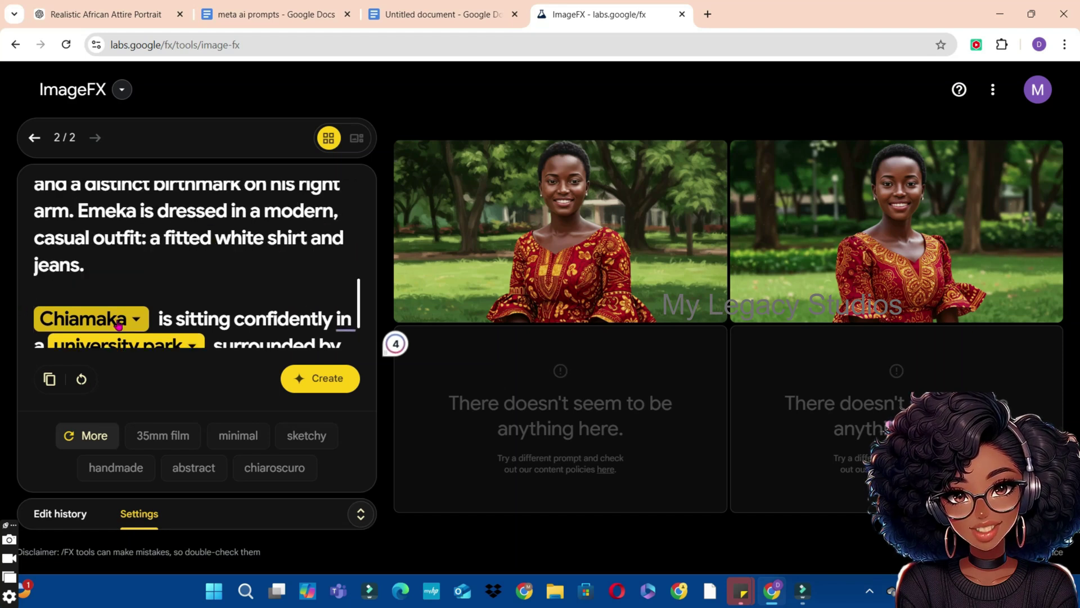
# Reword the action sentence in the prompt to begin "Chiamaka and Emeka are sitting confidently on a bench".
pyautogui.click(156, 318)
pyautogui.write('and E')
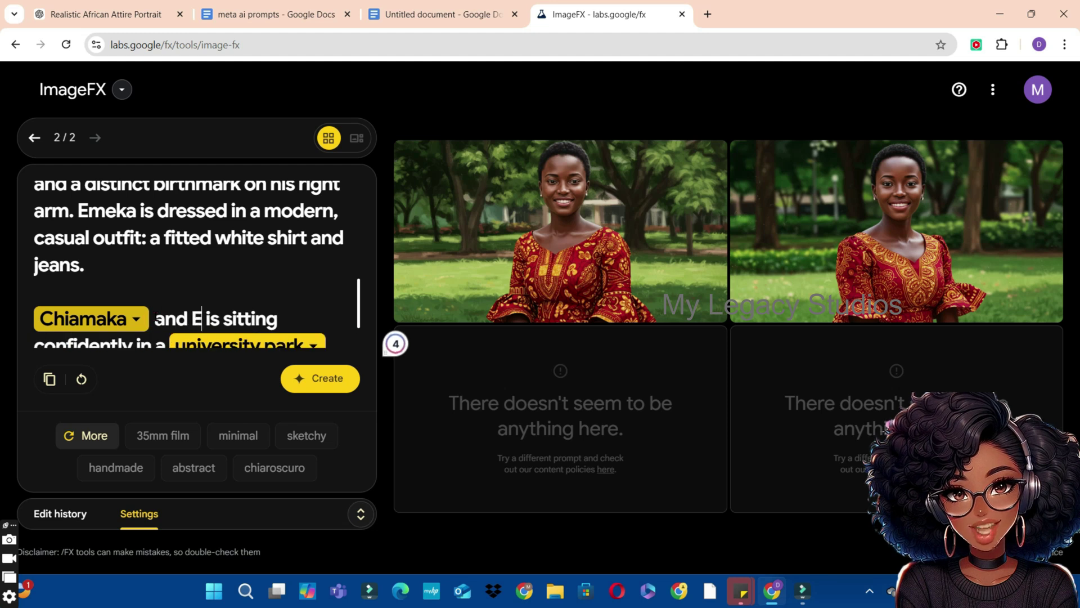
pyautogui.write('meka are')
pyautogui.press('Delete')
pyautogui.press('Delete')
pyautogui.press('Delete')
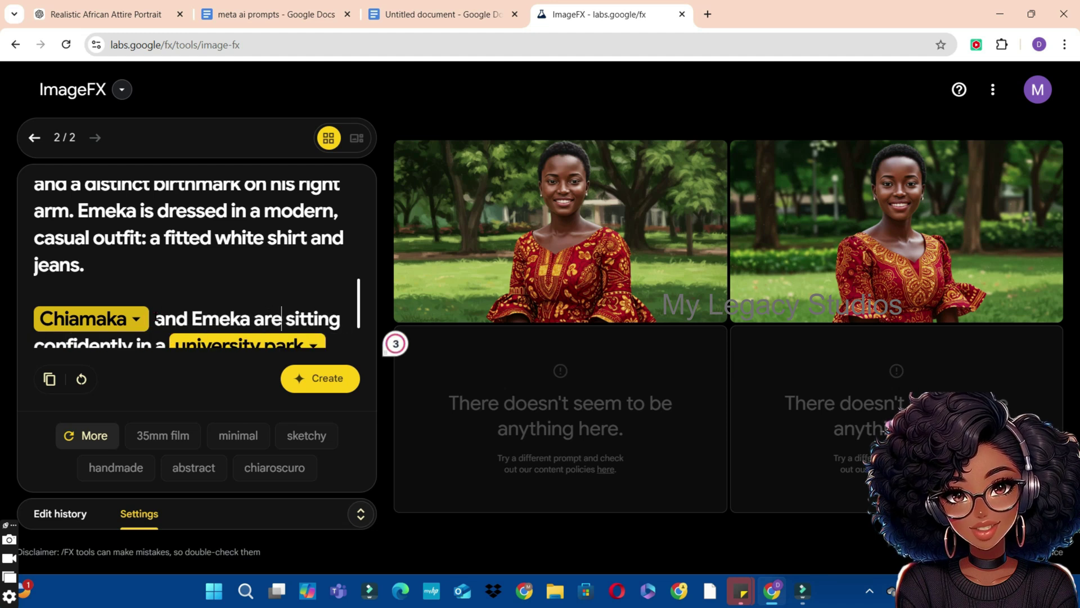
pyautogui.scroll(-3, 339, 301)
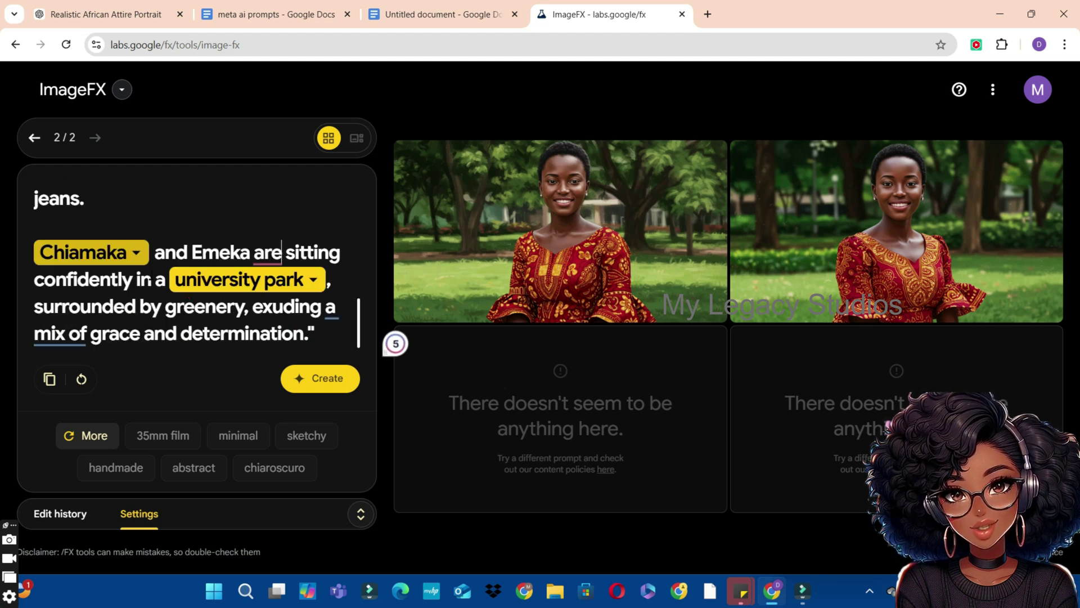
pyautogui.click(270, 14)
pyautogui.click(590, 7)
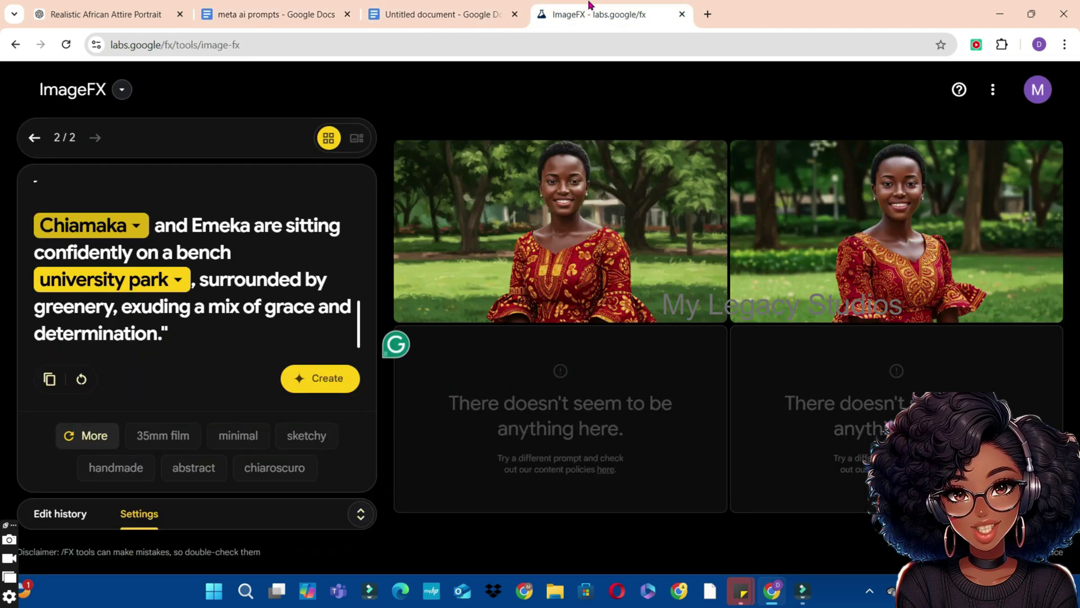
# Append the wooden bench scene actions from the Untitled document to the end of the ImageFX prompt and generate the images.
pyautogui.click(445, 12)
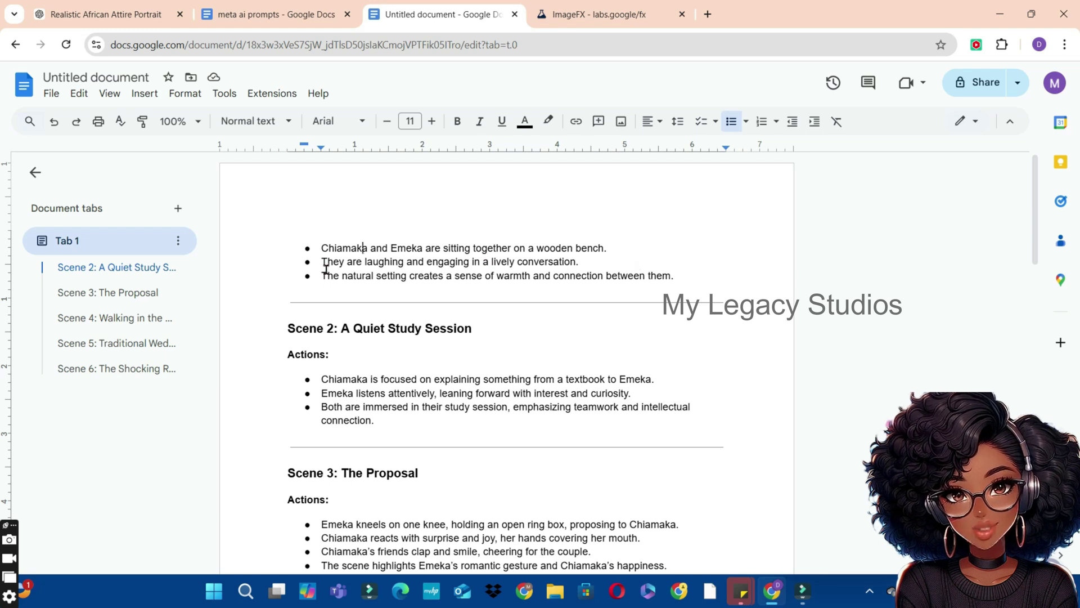
pyautogui.moveTo(326, 249); pyautogui.dragTo(685, 276)
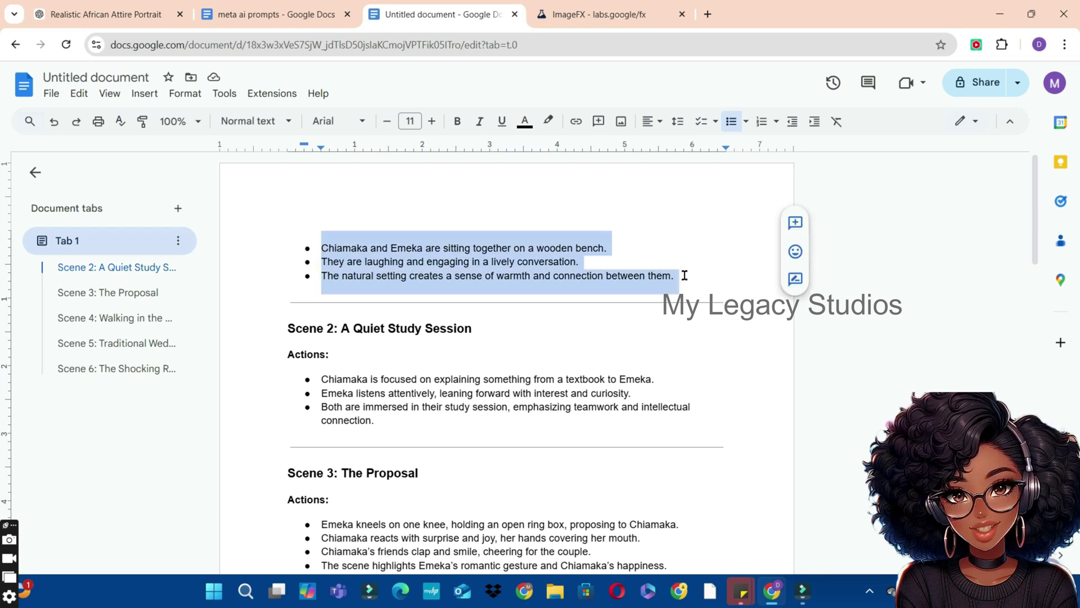
pyautogui.click(598, 16)
pyautogui.click(167, 339)
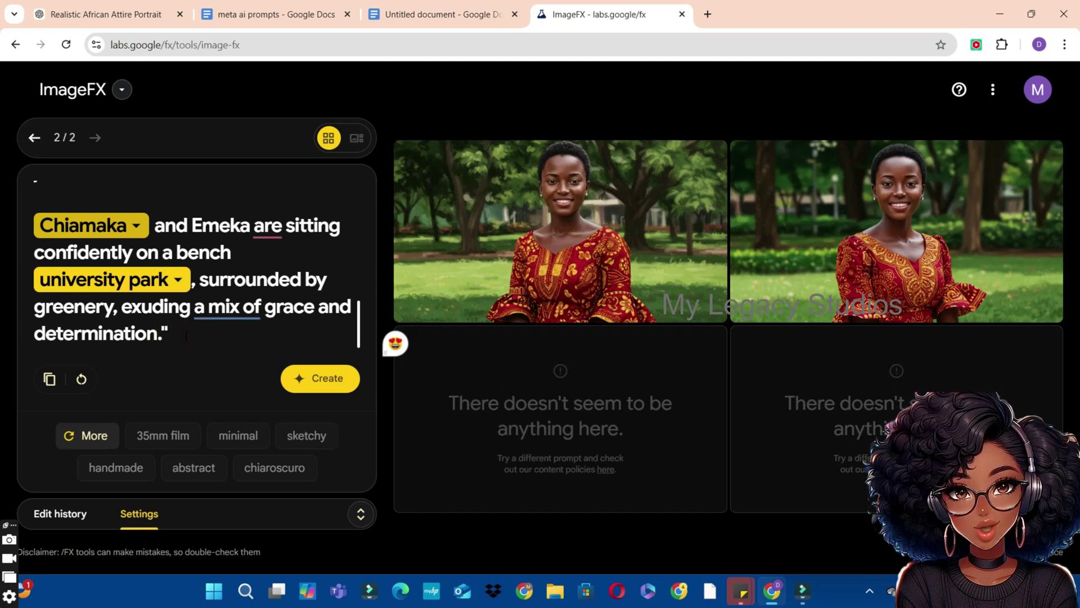
pyautogui.write('They are laughing and engaging in a lively conversation. The natural setting creates a sense of warmth and connection between them.')
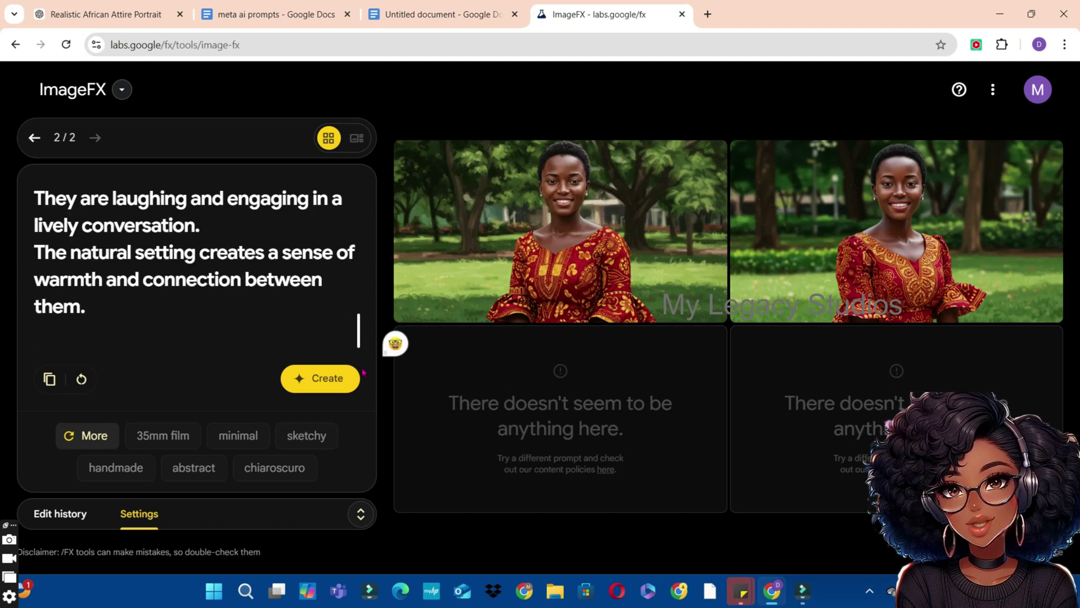
pyautogui.click(327, 379)
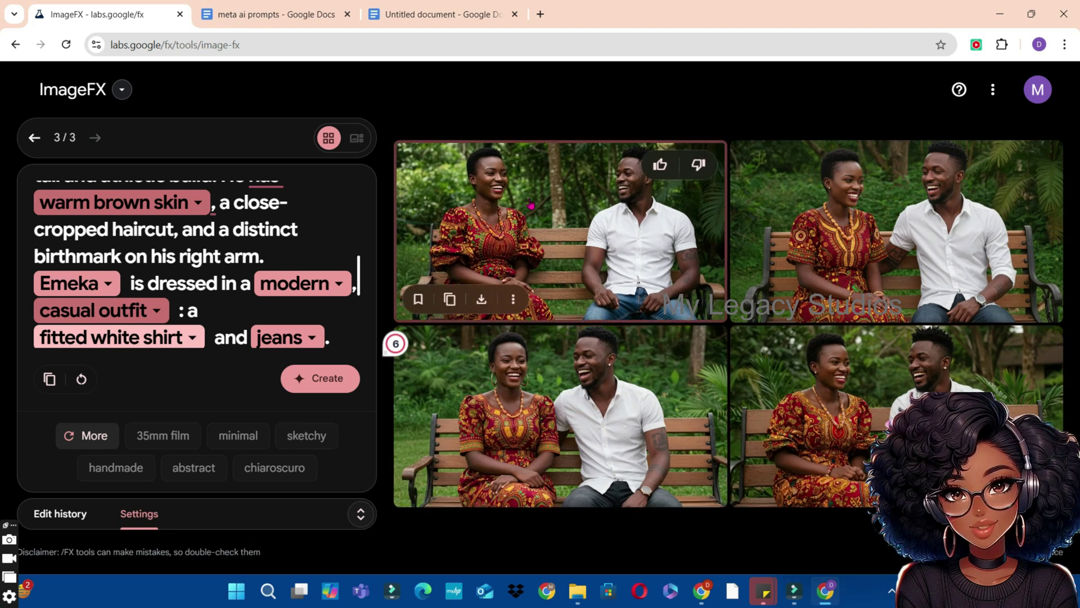
pyautogui.click(262, 181)
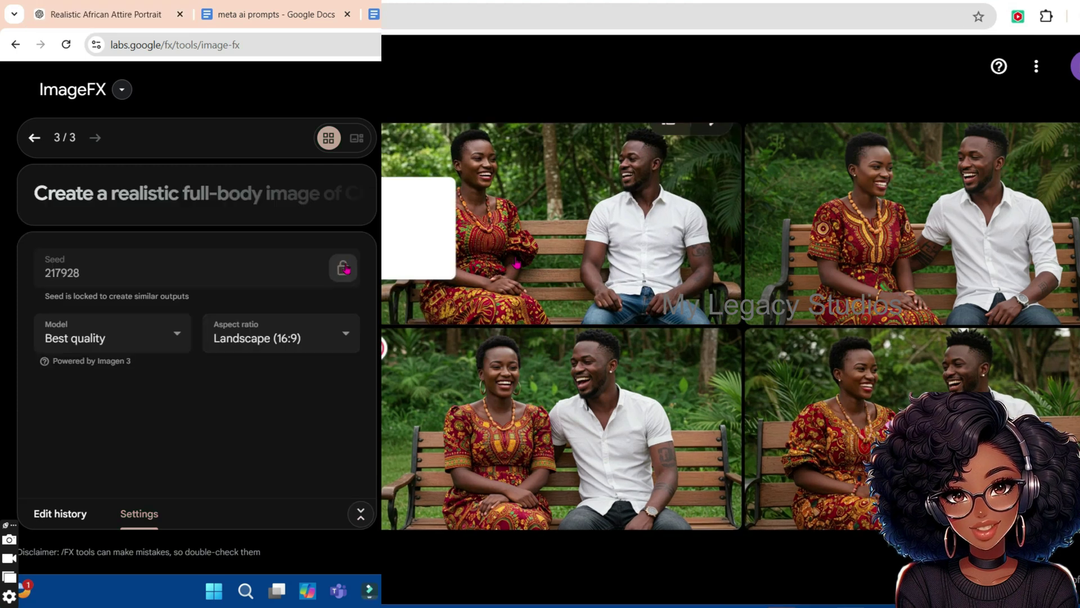
pyautogui.click(311, 201)
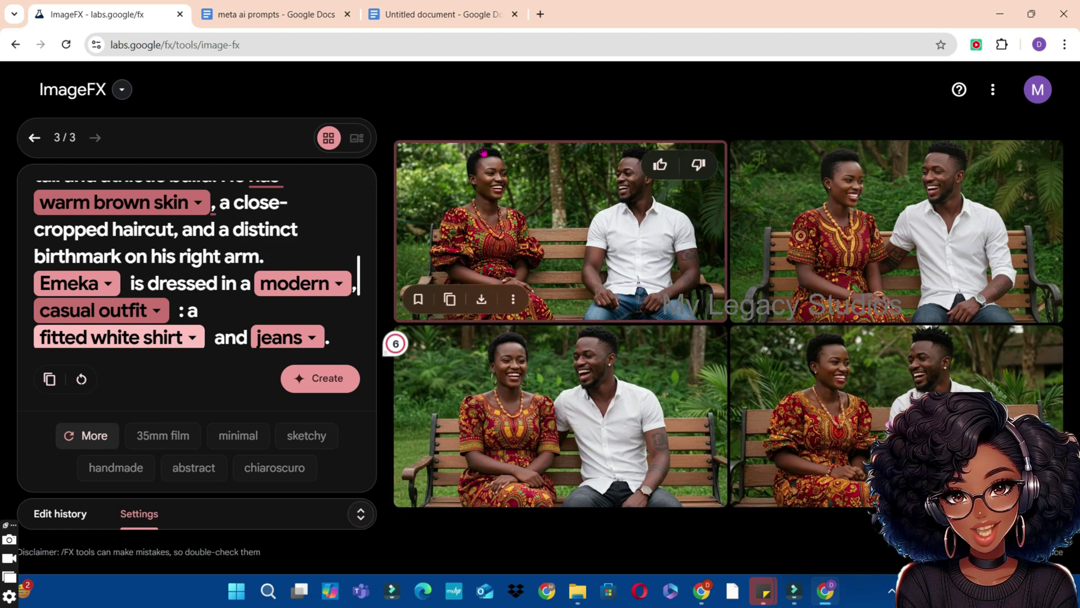
# Copy the Scene 3: The Proposal actions from the Untitled document and return to ImageFX.
pyautogui.click(443, 11)
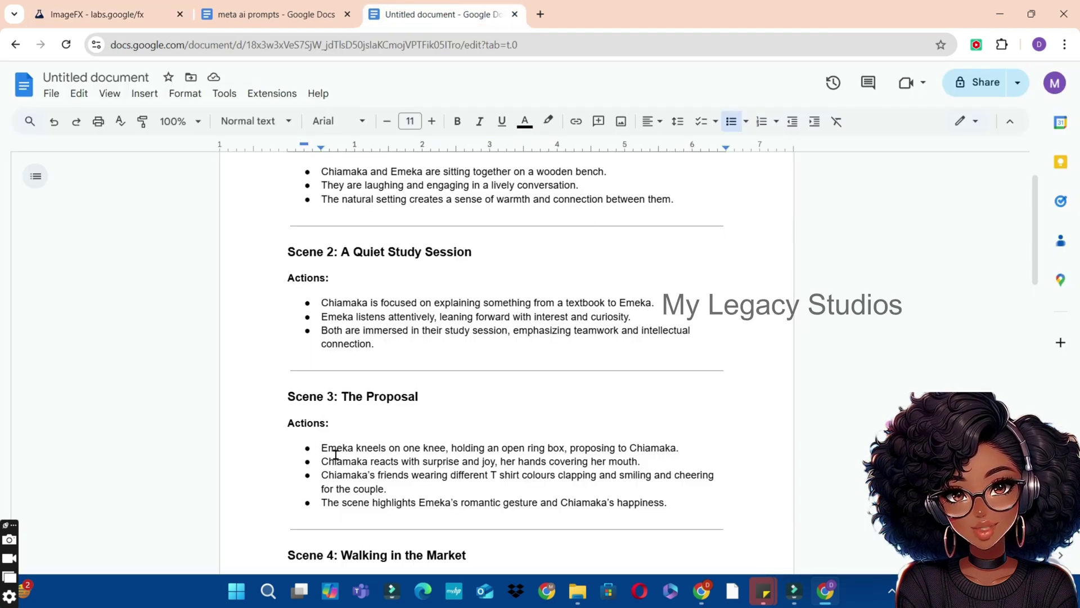
pyautogui.moveTo(319, 448); pyautogui.dragTo(673, 507)
pyautogui.click(148, 13)
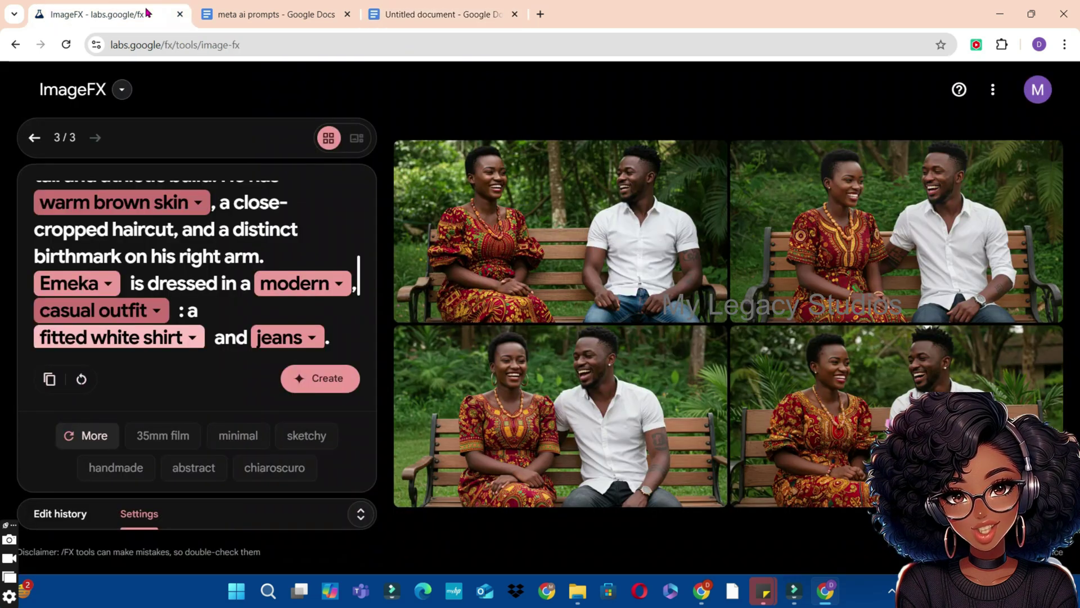
# Replace the wooden bench scene actions at the end of the ImageFX prompt with the copied proposal actions.
pyautogui.scroll(-5, 358, 276)
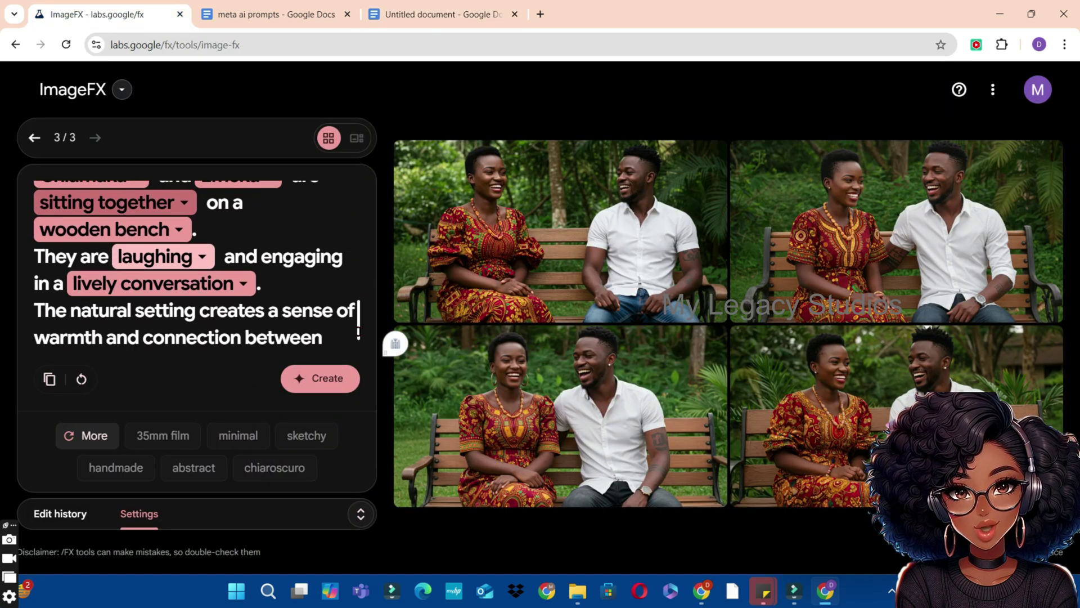
pyautogui.moveTo(107, 339); pyautogui.dragTo(37, 228)
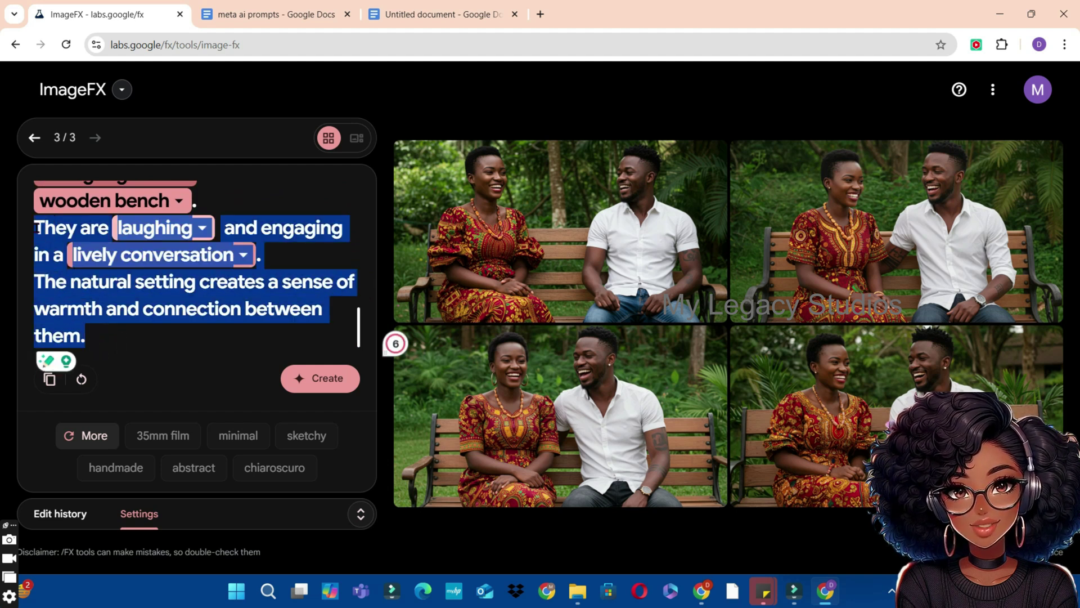
pyautogui.press('BackSpace')
pyautogui.press('BackSpace')
pyautogui.press('BackSpace')
pyautogui.press('BackSpace')
pyautogui.press('BackSpace')
pyautogui.press('BackSpace')
pyautogui.press('BackSpace')
pyautogui.press('BackSpace')
pyautogui.press('BackSpace')
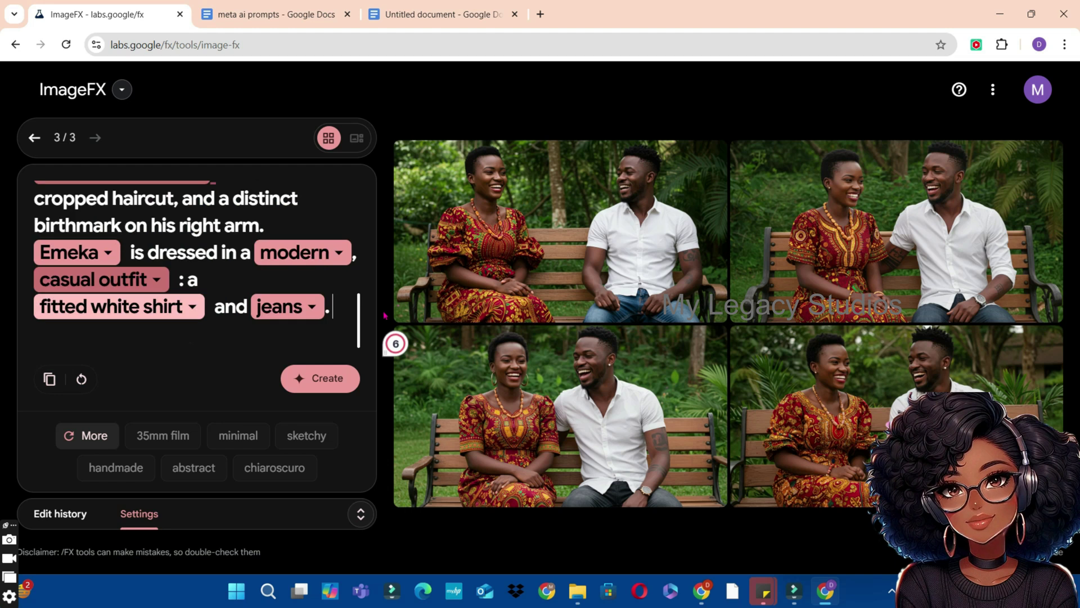
pyautogui.hotkey('ctrl', 'v')
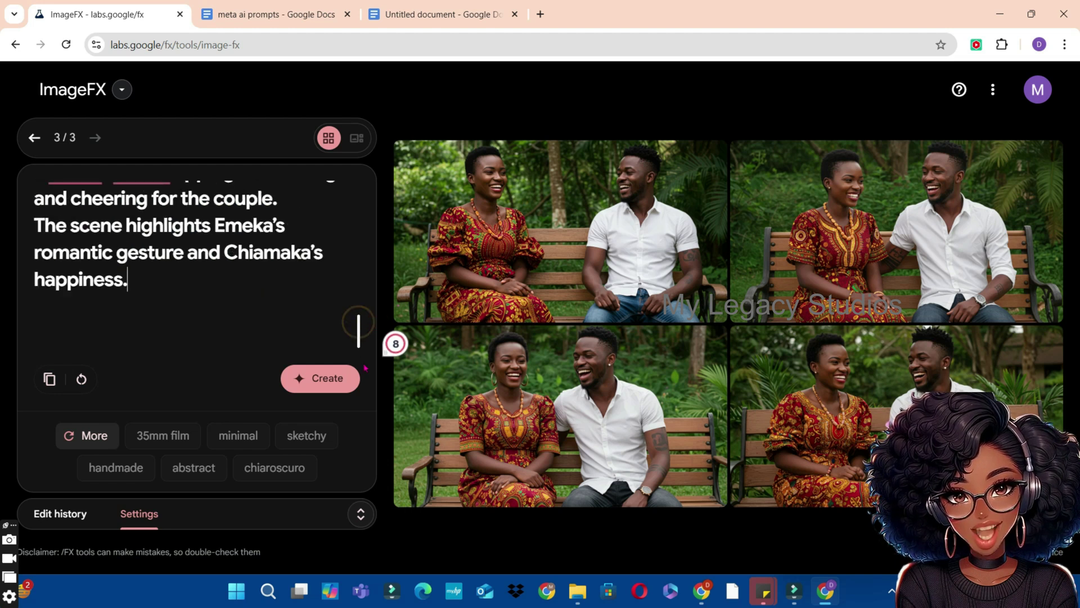
# Check the seed lock in the settings and generate images from the proposal prompt.
pyautogui.click(360, 513)
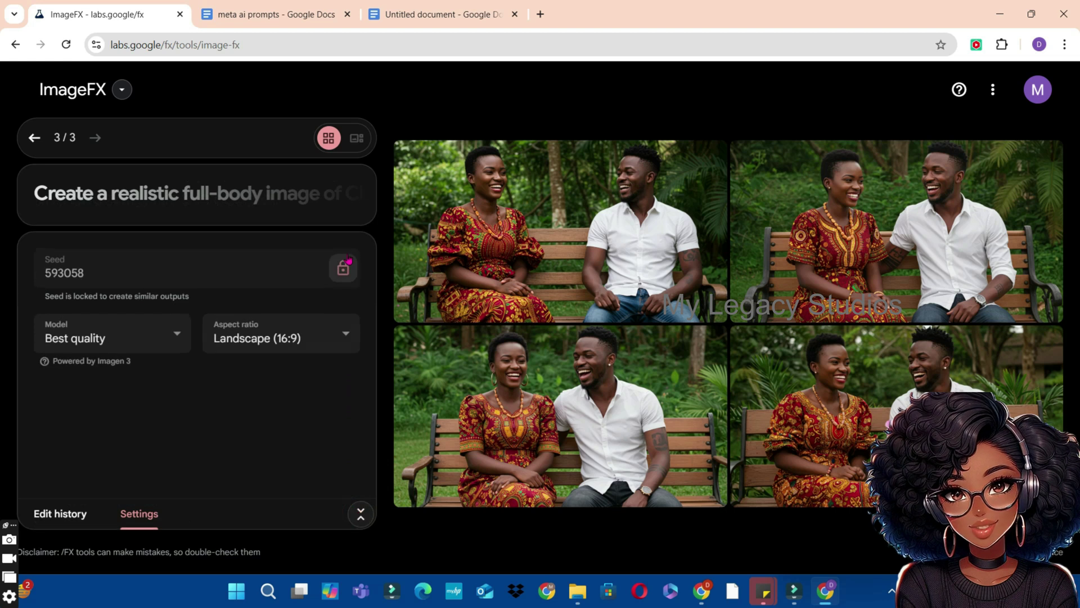
pyautogui.click(275, 181)
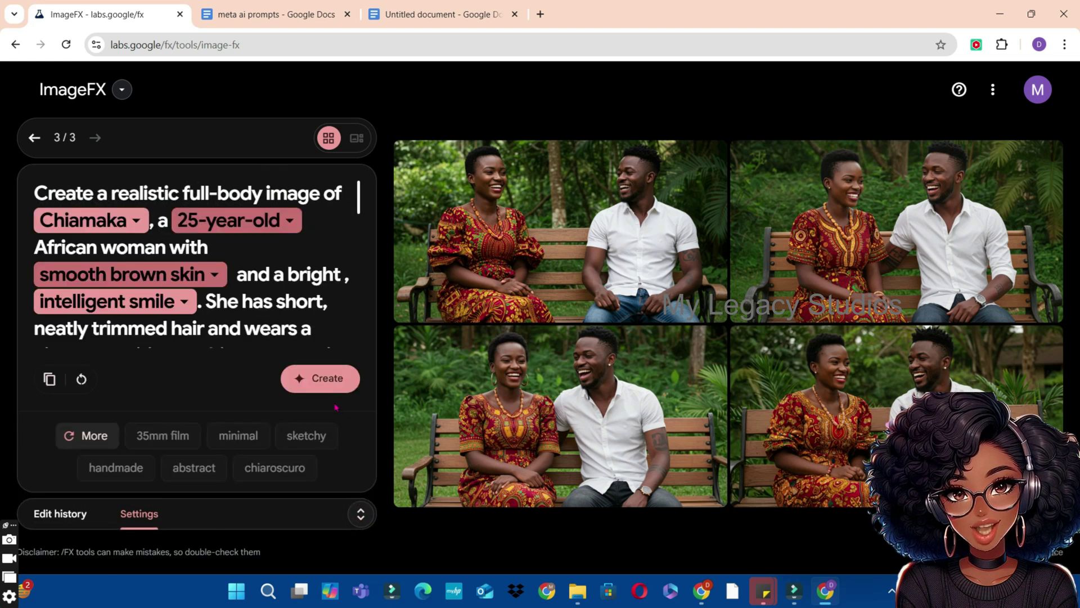
pyautogui.click(326, 378)
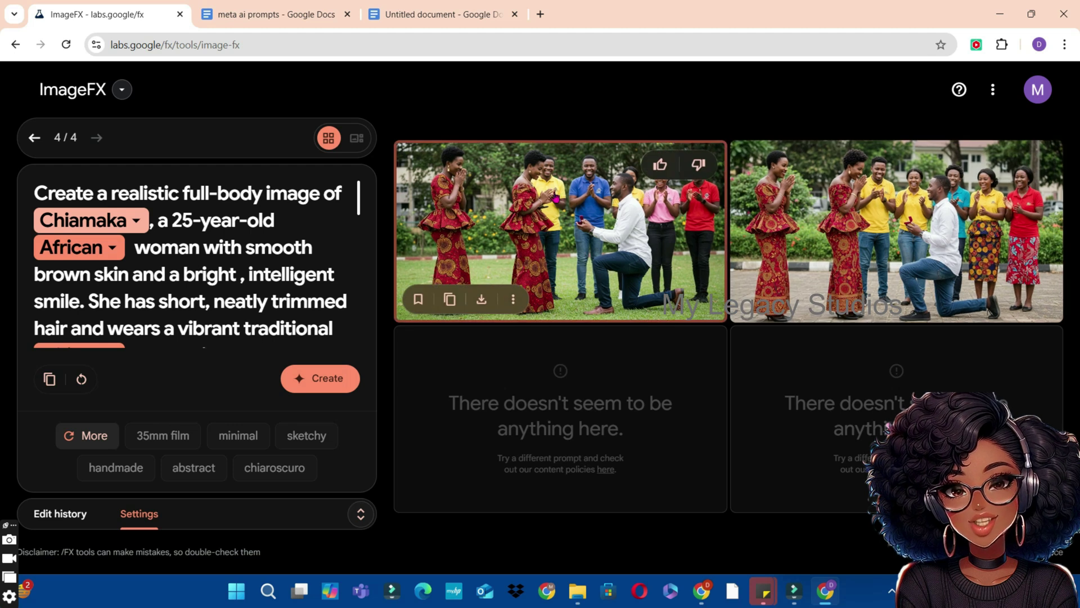
# Download both generated proposal images.
pyautogui.click(482, 298)
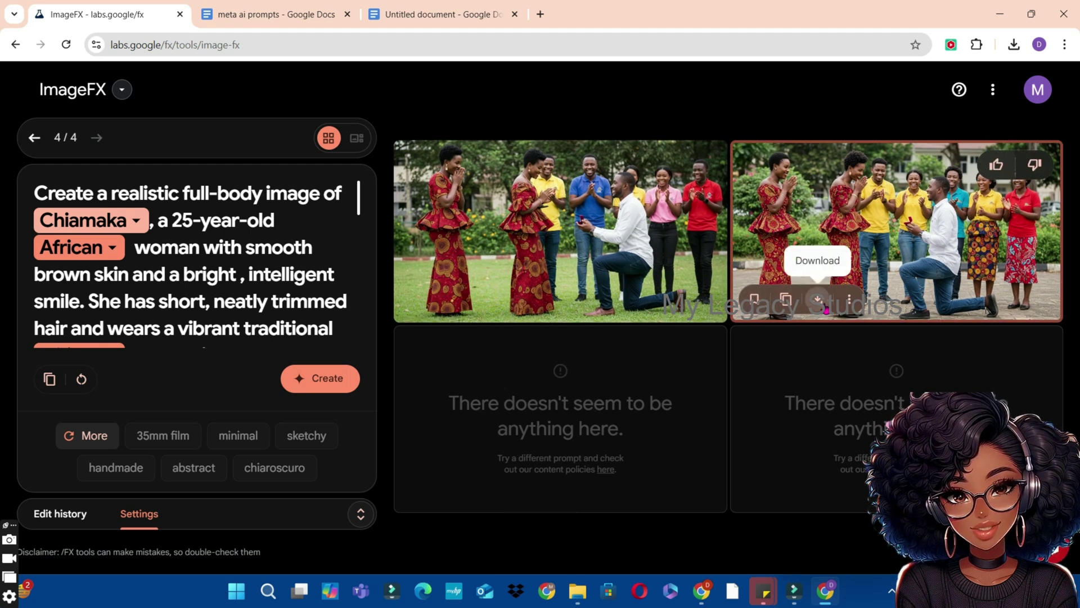
pyautogui.click(822, 305)
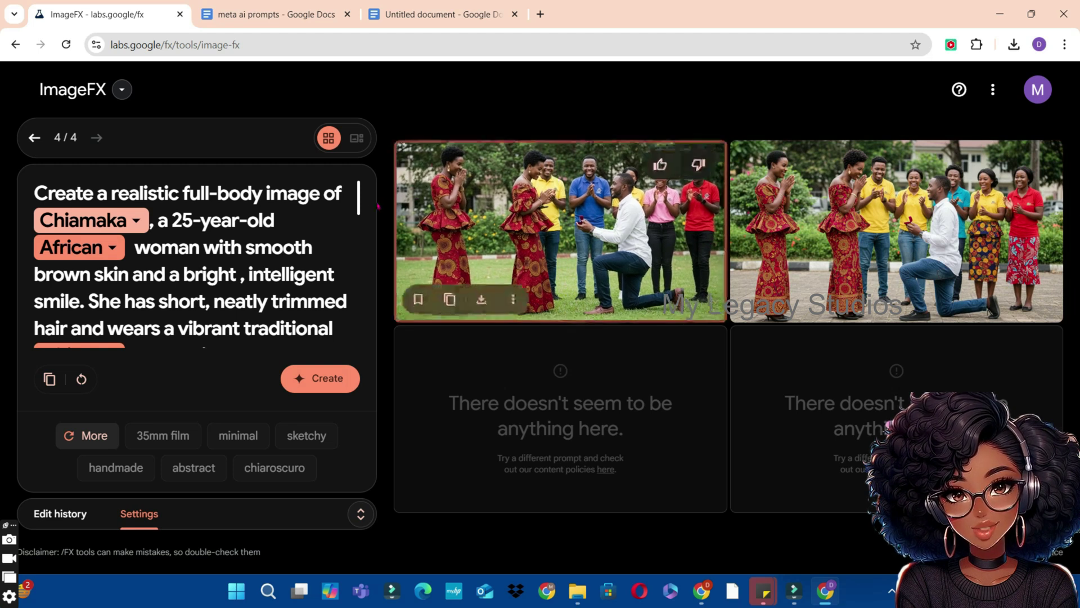
# Delete the proposal actions from the prompt, keeping everything up to "a fitted white shirt and jeans.".
pyautogui.moveTo(358, 197); pyautogui.dragTo(357, 208)
pyautogui.scroll(-5, 358, 236)
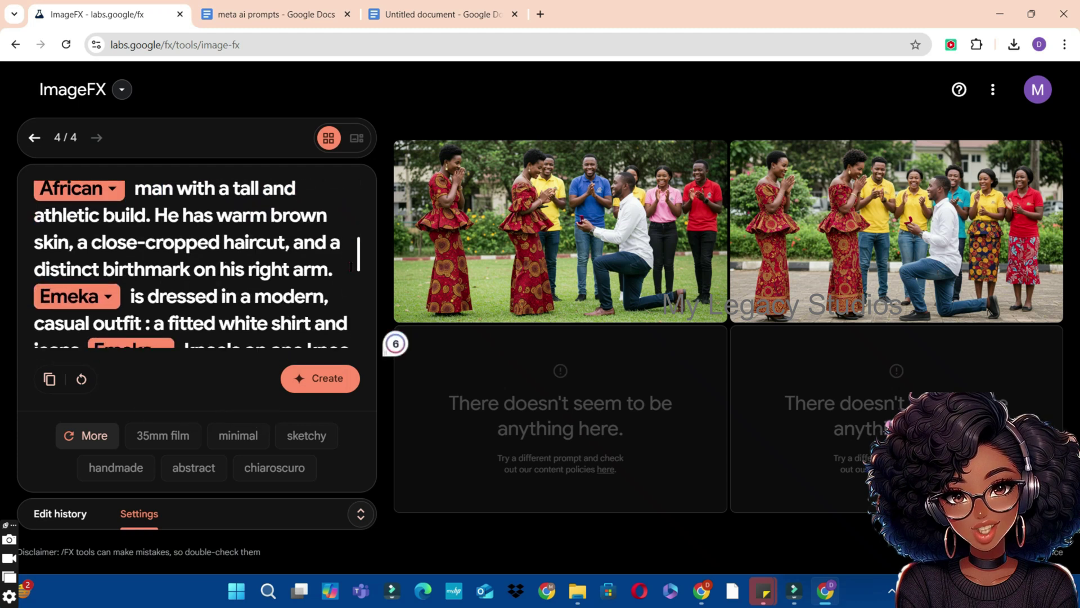
pyautogui.hotkey('ctrl', 'shift', 'End')
pyautogui.press('BackSpace')
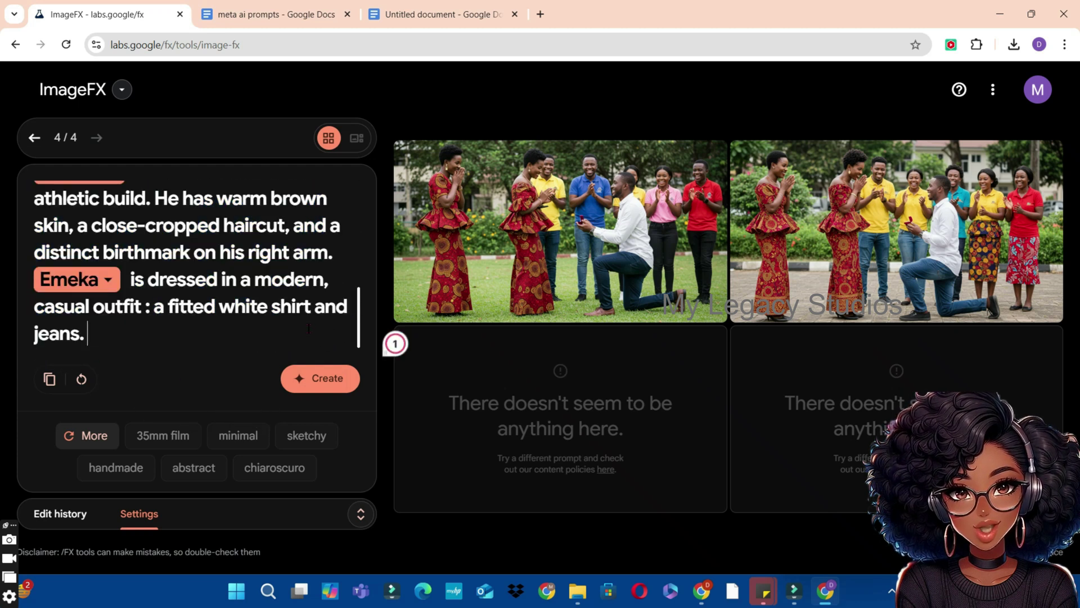
# Copy the Scene 4: Walking in the Market actions from the Untitled document and paste them at the end of the ImageFX prompt.
pyautogui.click(484, 15)
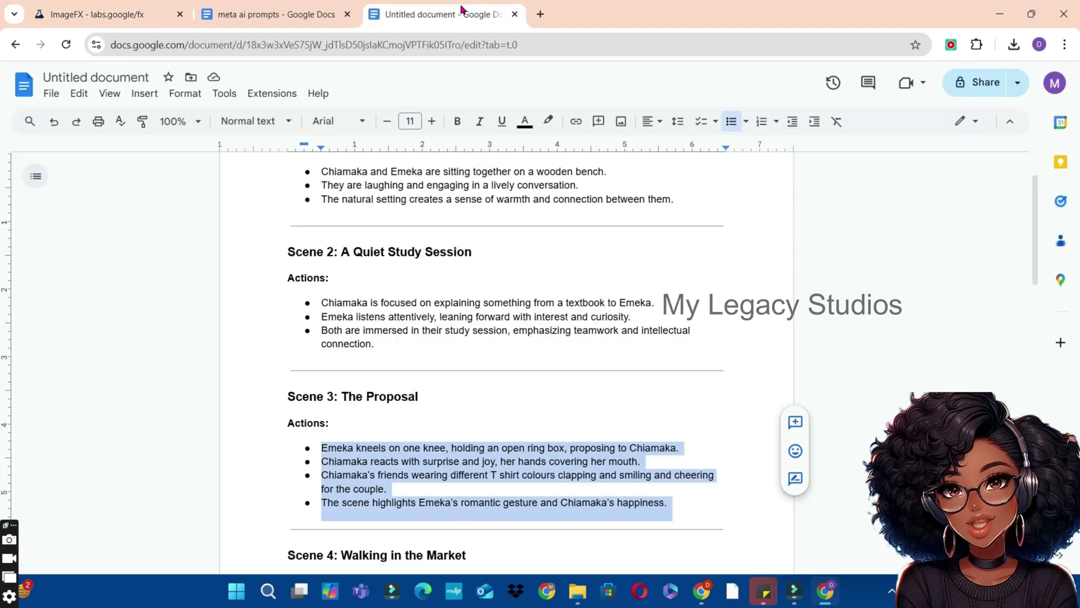
pyautogui.moveTo(1034, 265); pyautogui.dragTo(1027, 338)
pyautogui.scroll(-2, 1027, 338)
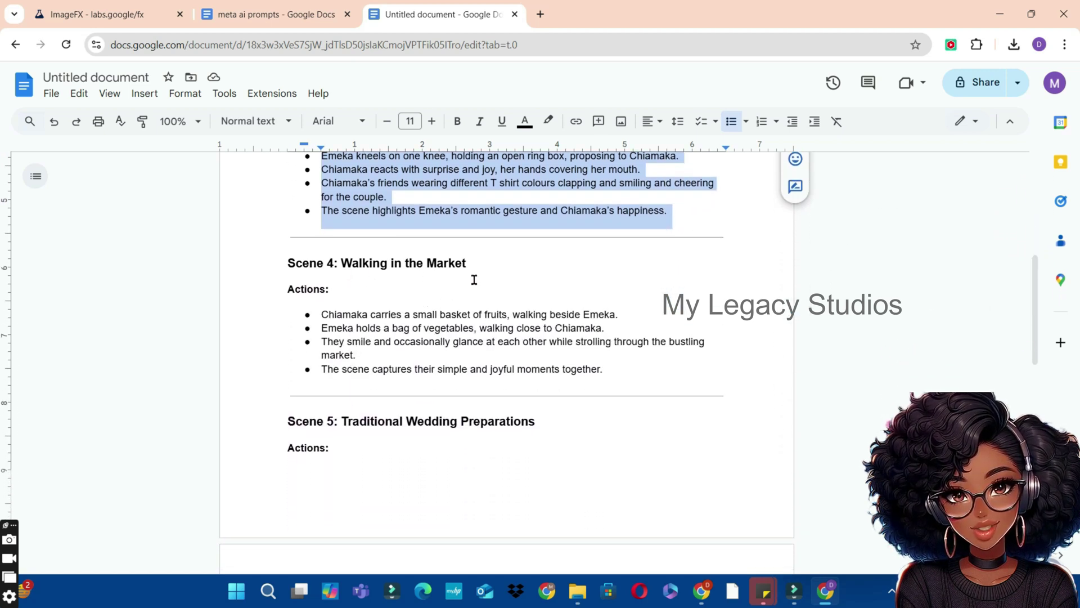
pyautogui.moveTo(345, 315); pyautogui.dragTo(610, 369)
pyautogui.hotkey('ctrl', 'c')
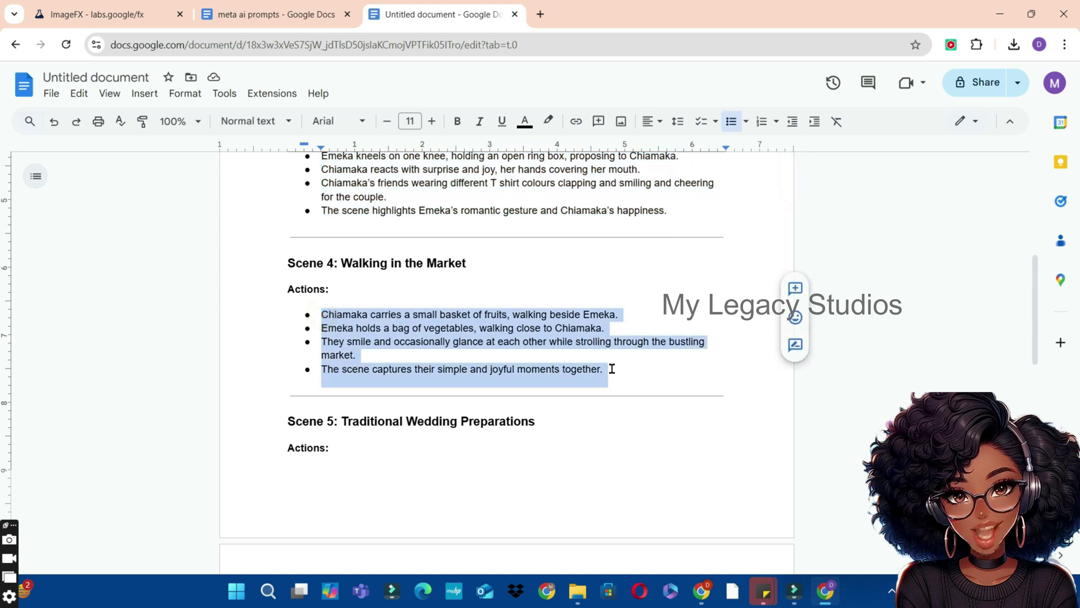
pyautogui.click(149, 6)
pyautogui.hotkey('ctrl', 'v')
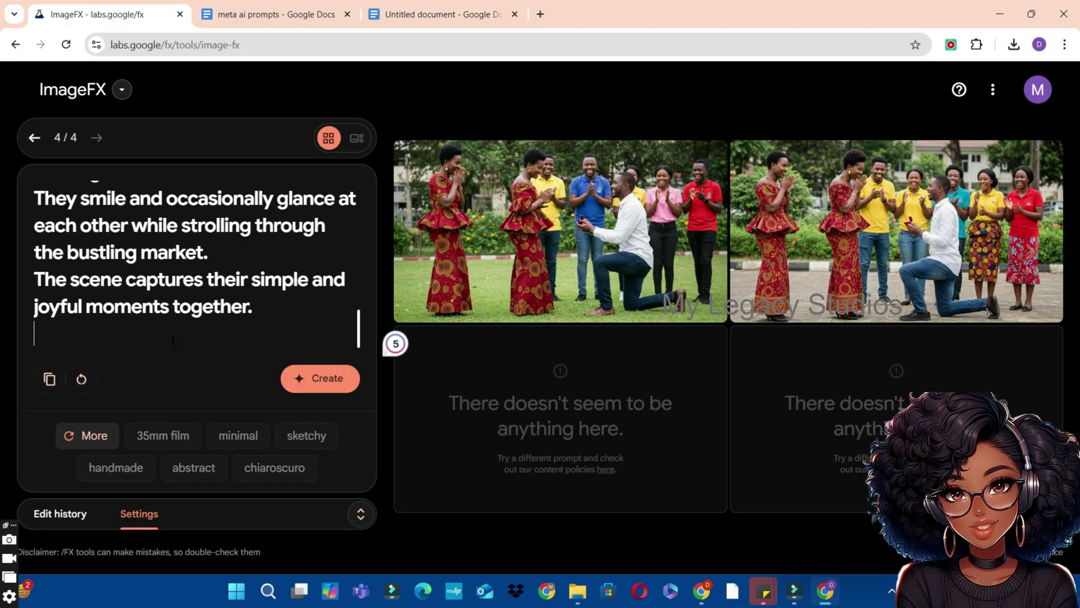
# Generate images from the market prompt and download the first one.
pyautogui.click(312, 379)
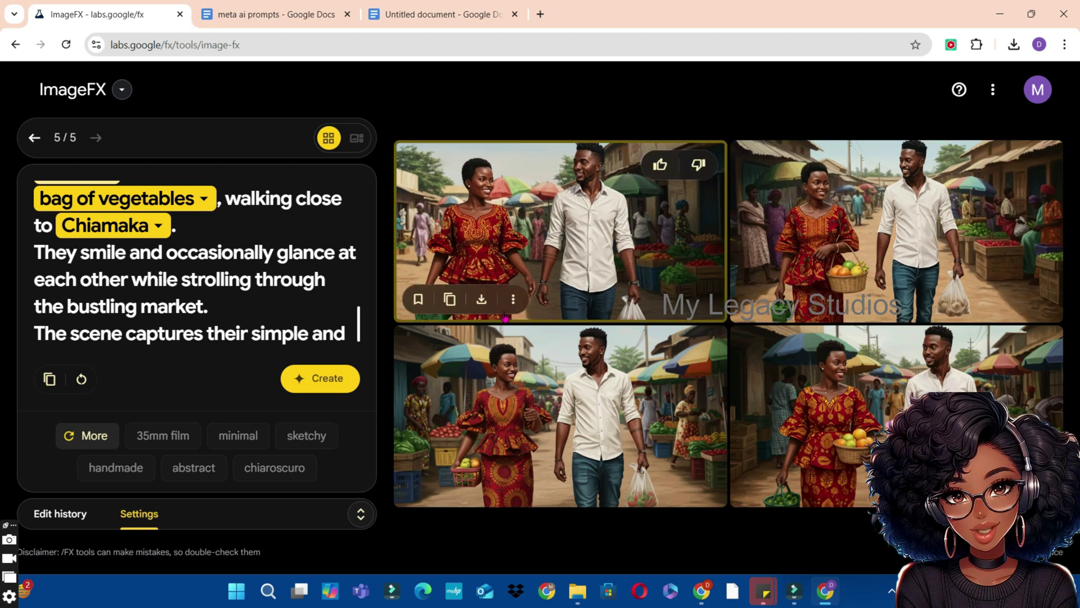
pyautogui.click(484, 302)
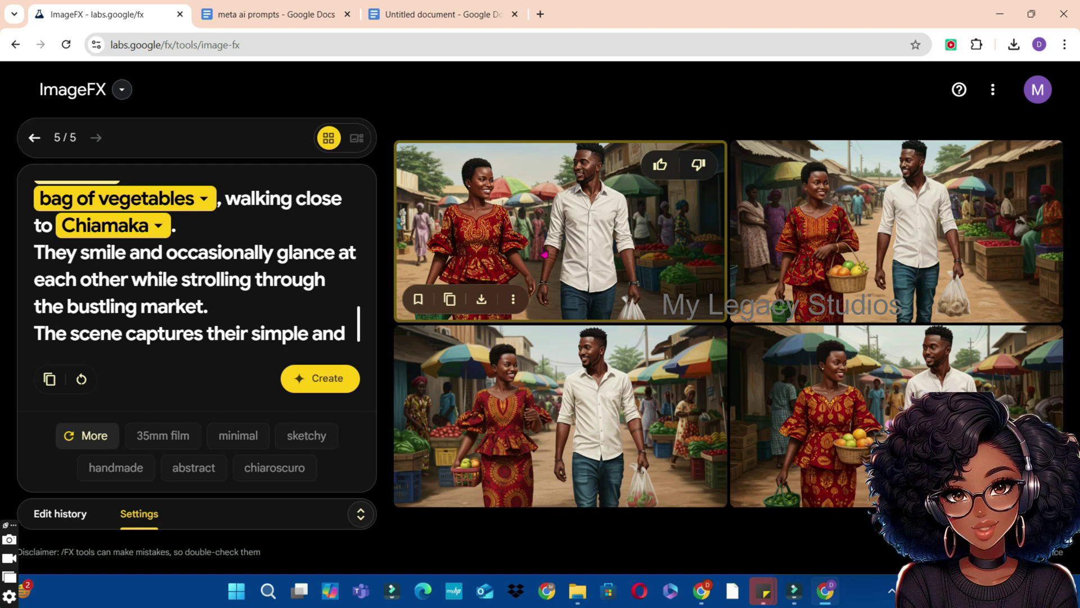
# Browse back through the earlier proposal, bench and university park generations, and return to the latest market images to compare the characters.
pyautogui.click(34, 138)
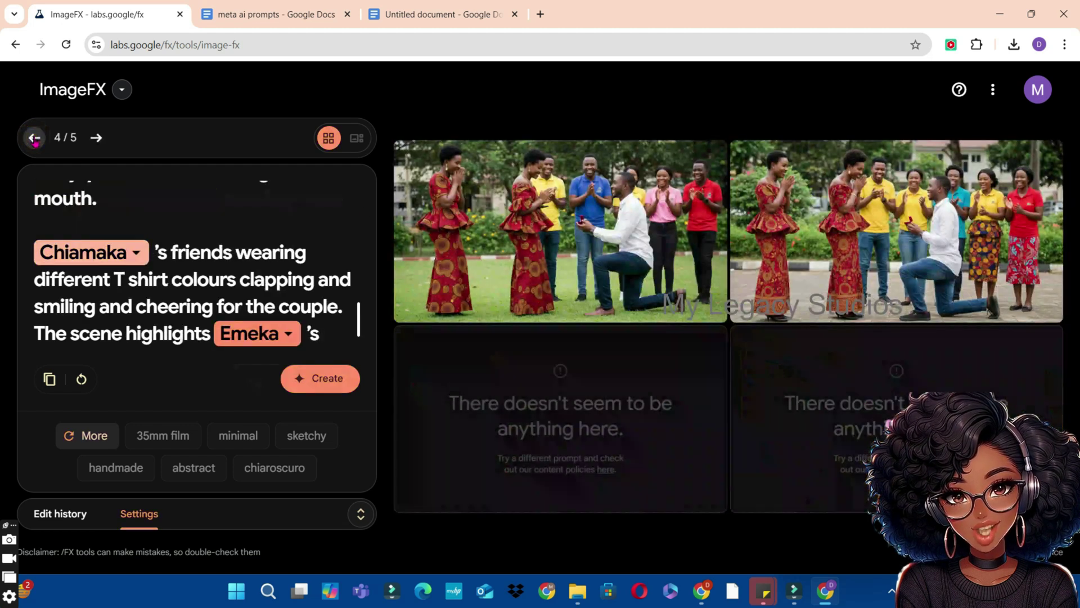
pyautogui.click(34, 139)
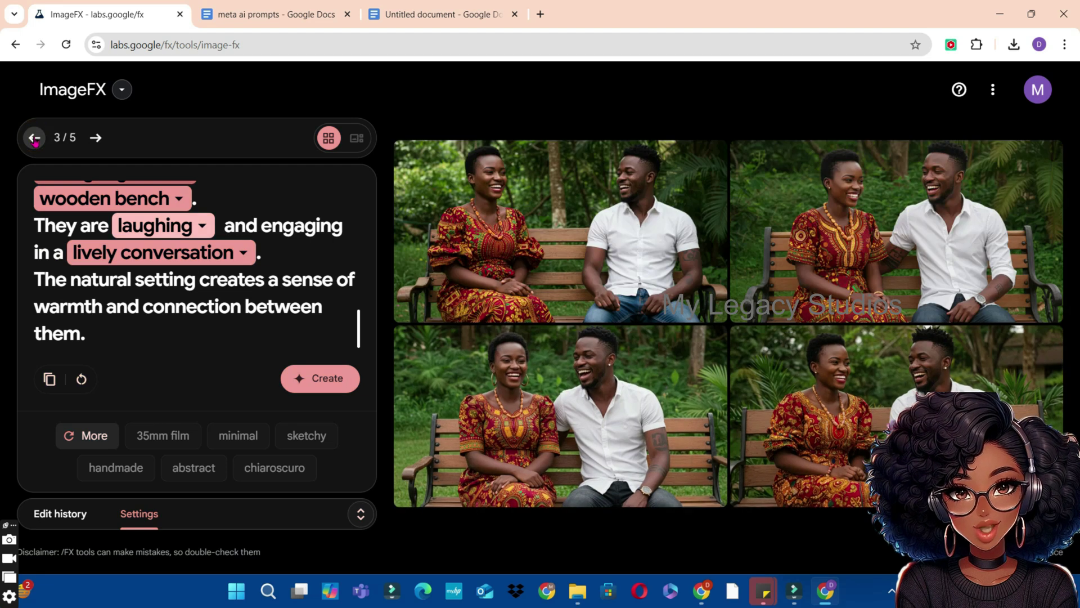
pyautogui.click(34, 139)
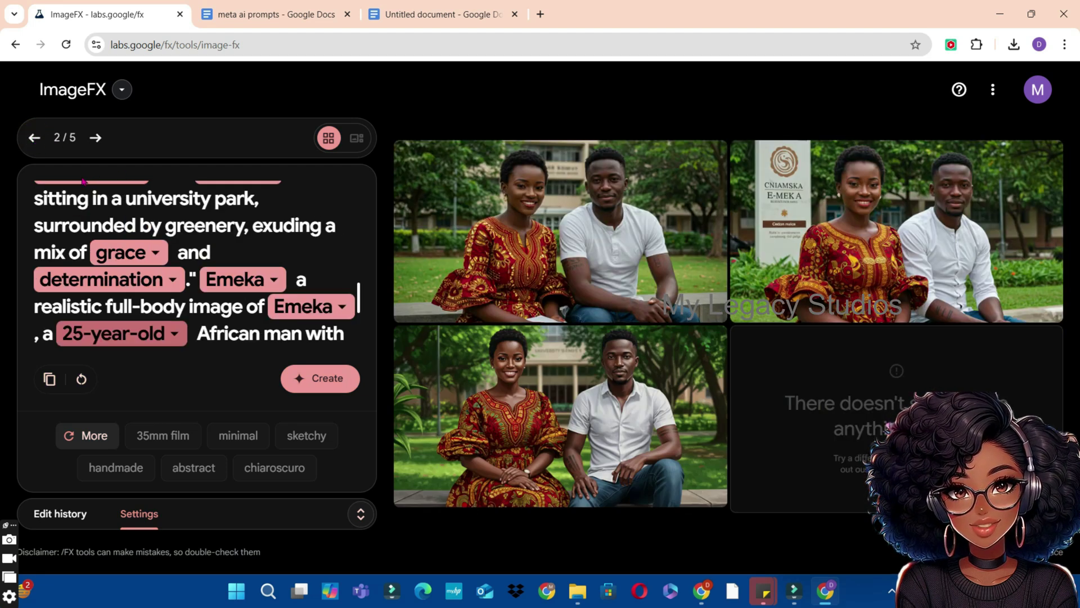
pyautogui.click(96, 137)
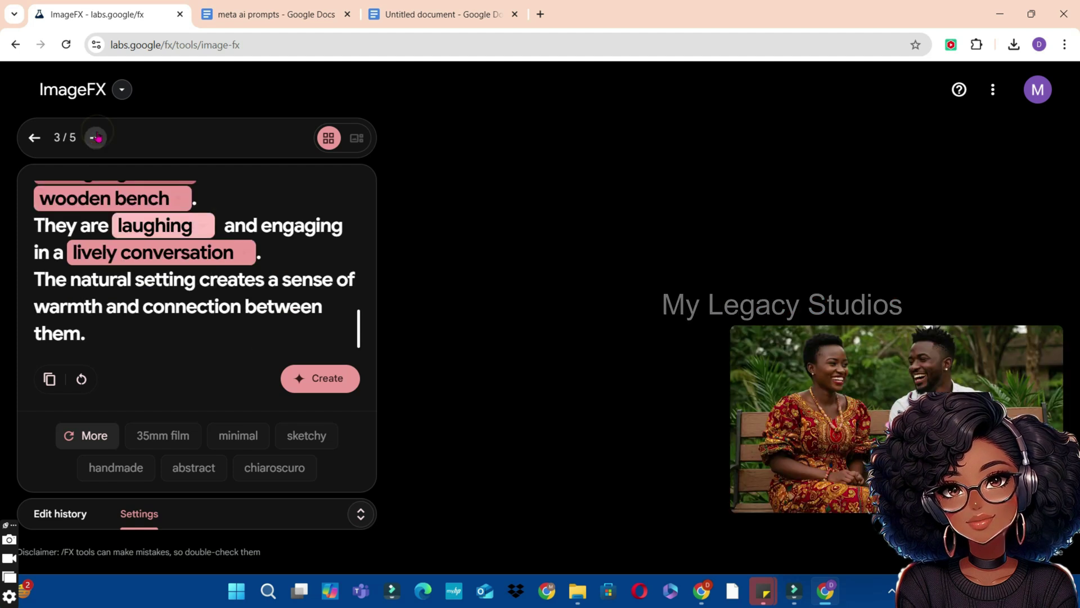
pyautogui.click(96, 137)
pyautogui.click(95, 137)
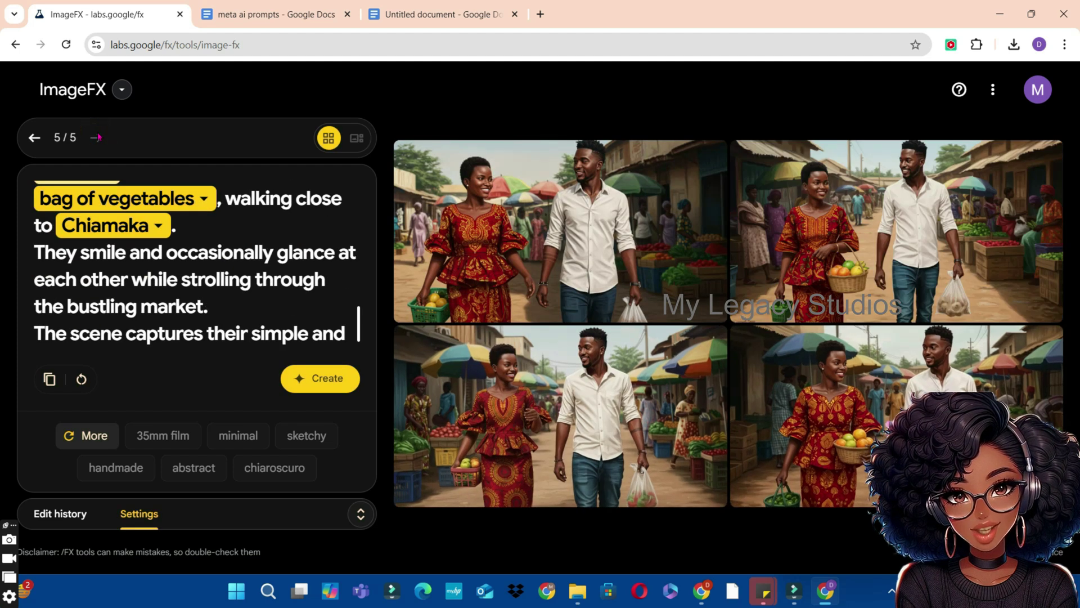
pyautogui.moveTo(648, 248)
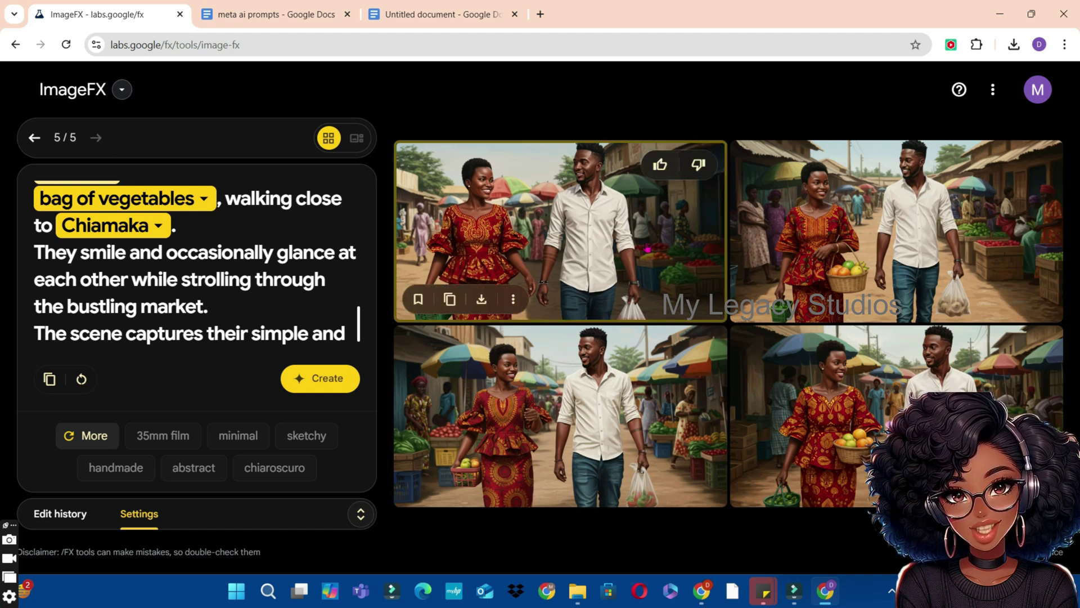
# Open the meta ai prompts document at the "START CREATING YOUR CONSISTENT IMAGES" section to review the prompts.
pyautogui.click(286, 12)
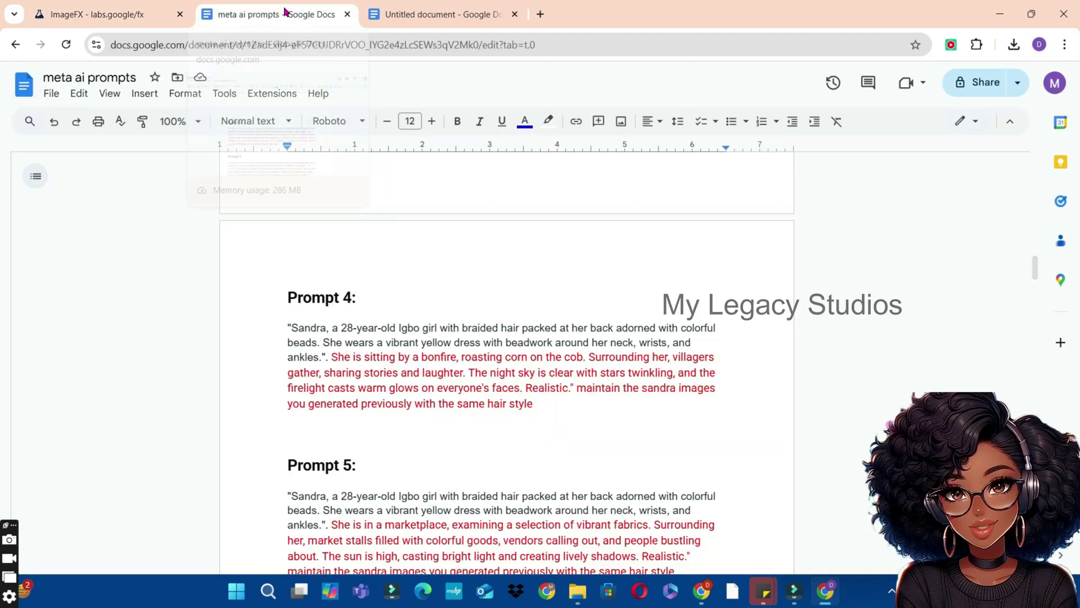
pyautogui.scroll(-15, 333, 293)
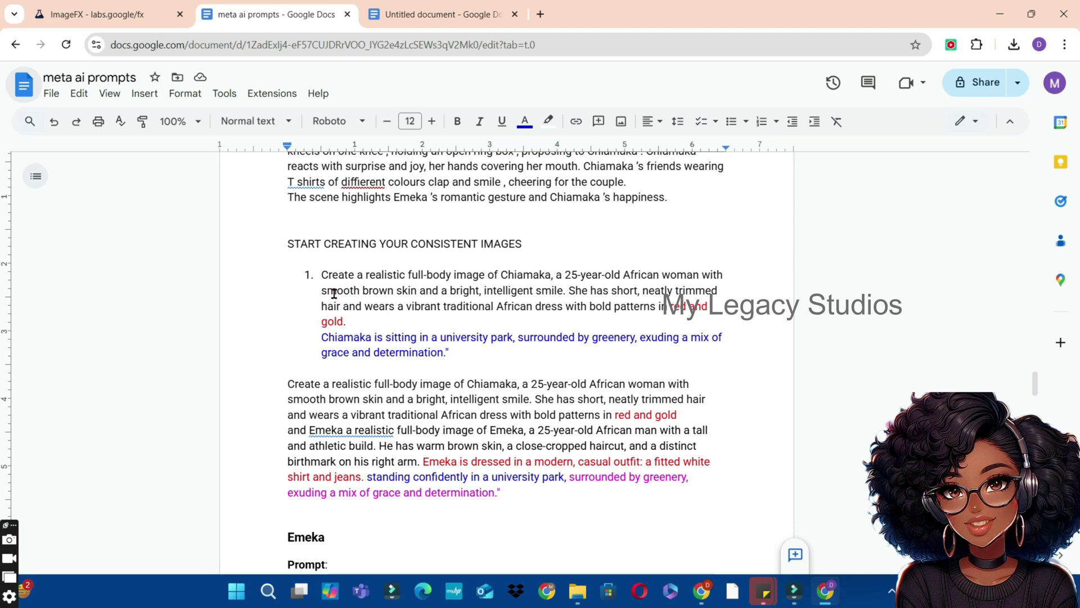